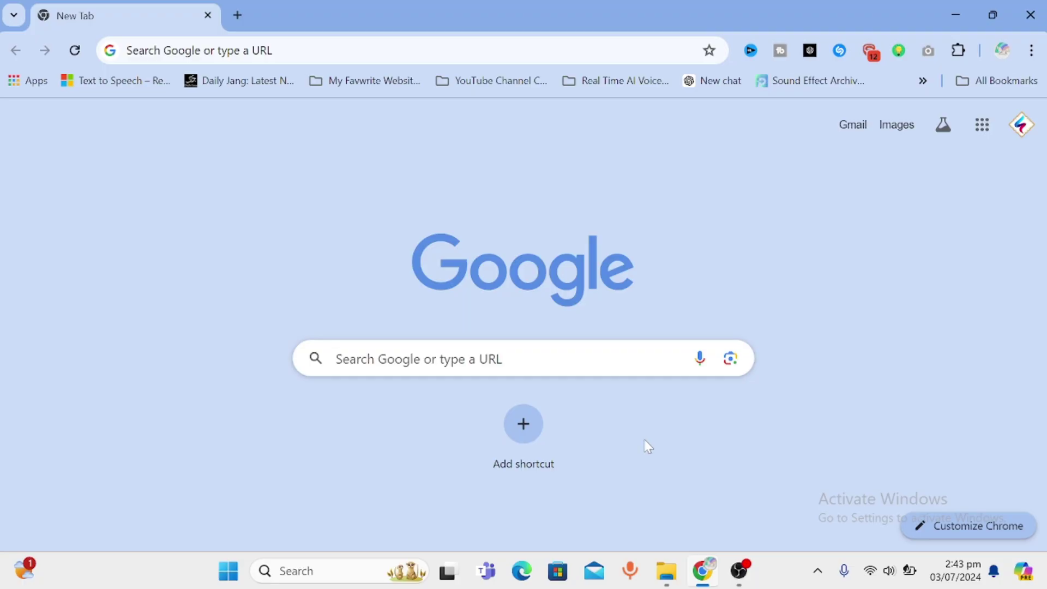
# Step: Search Google for 'Canva' and open the canva.com home page
pyautogui.write('Canva')
pyautogui.press('Return')
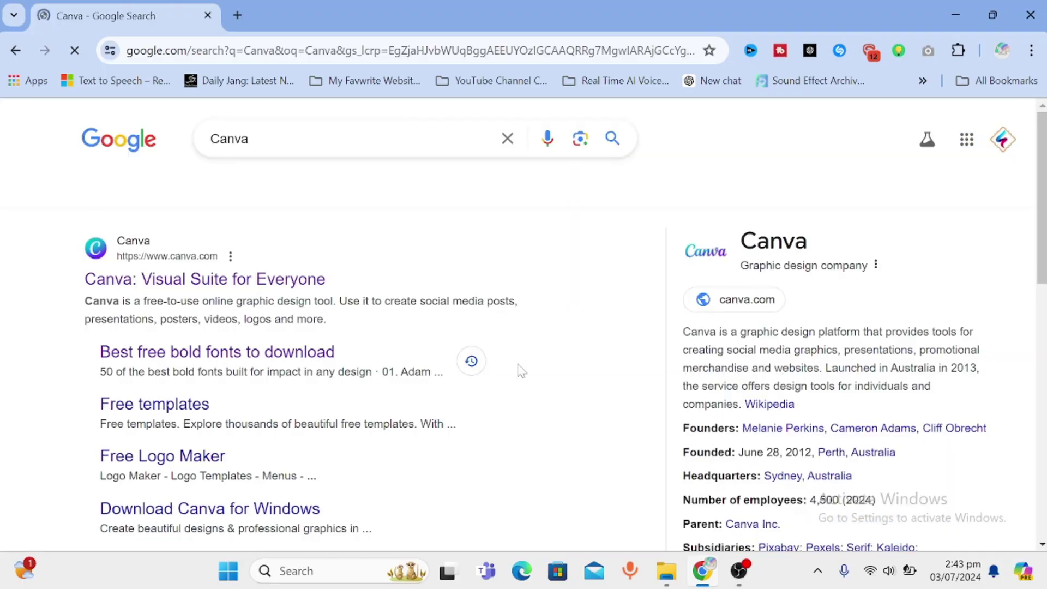
pyautogui.click(259, 279)
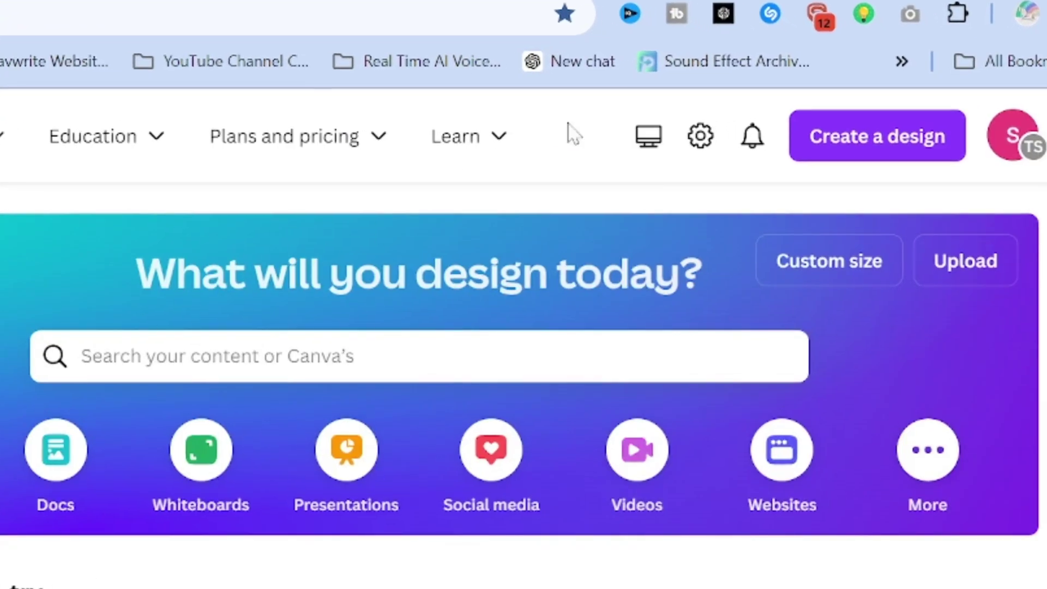
# Step: Create a blank Presentation (16:9) at 1920 × 1080 px and browse the Elements panel
pyautogui.click(804, 140)
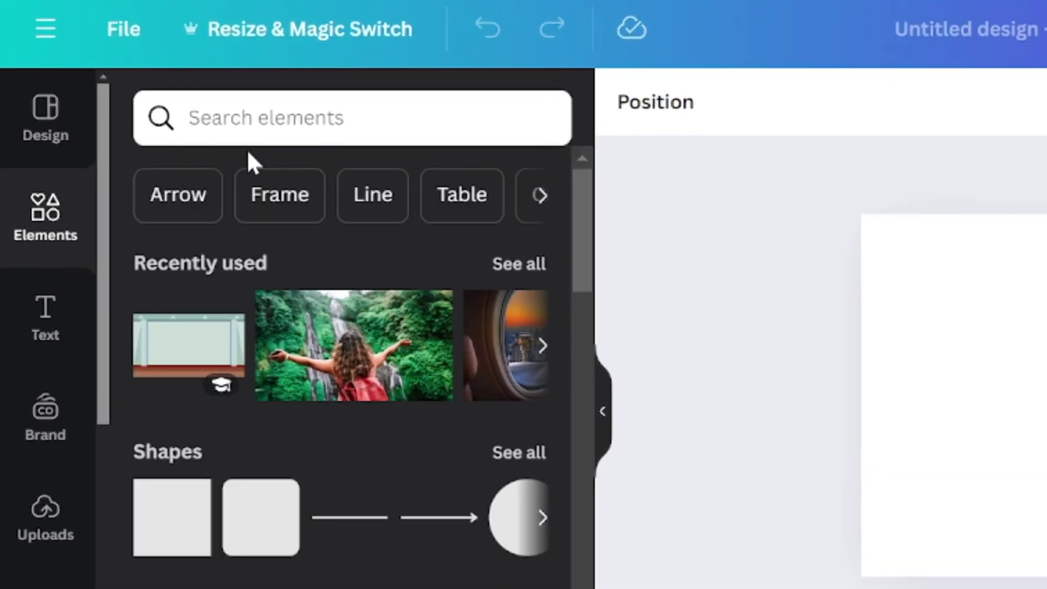
pyautogui.scroll(-10, 275, 340)
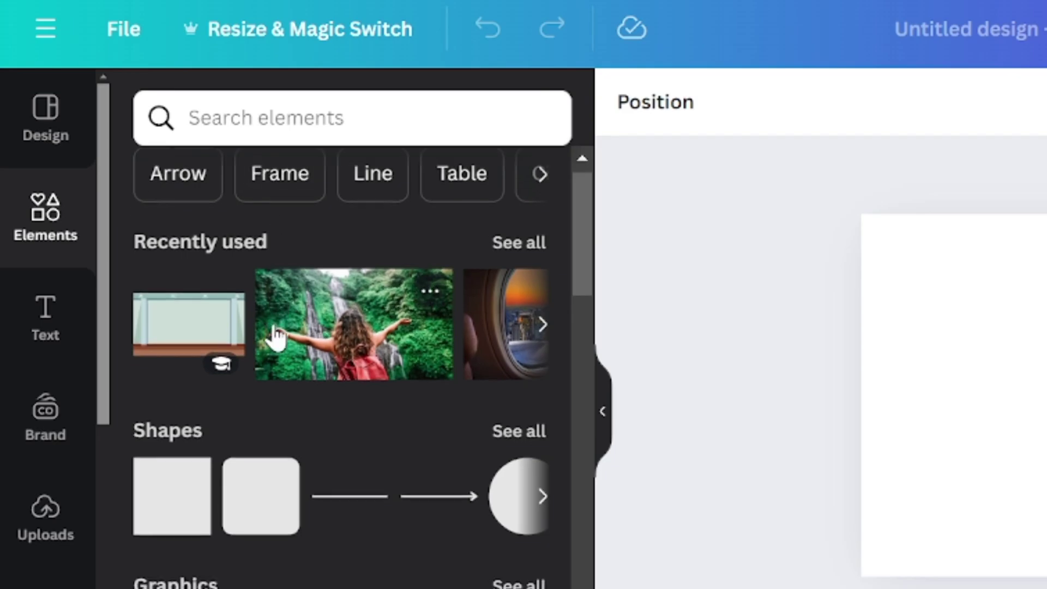
pyautogui.scroll(-10, 276, 341)
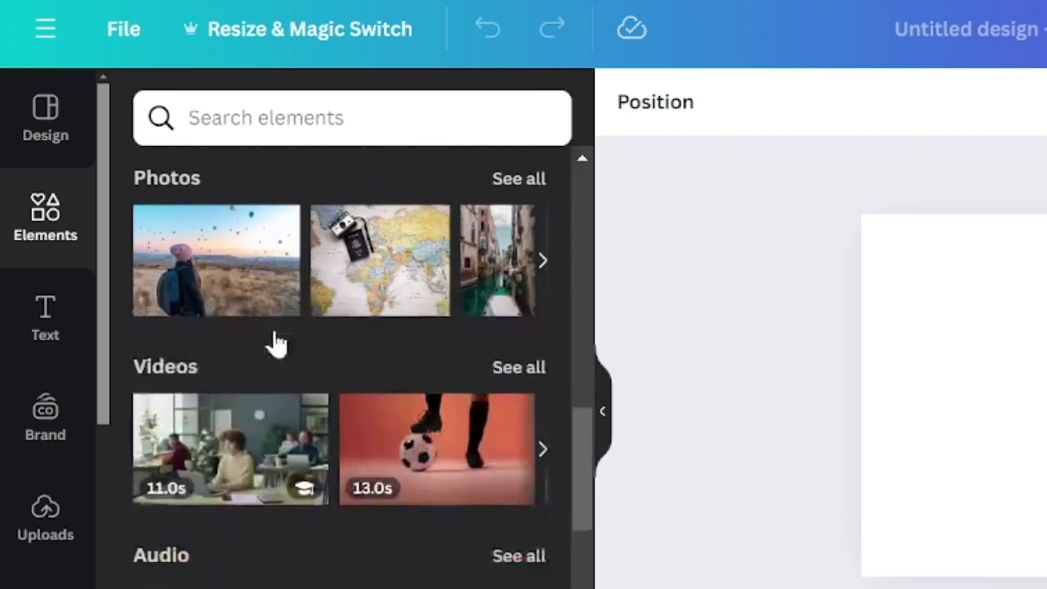
pyautogui.scroll(-2, 275, 341)
pyautogui.scroll(20, 273, 343)
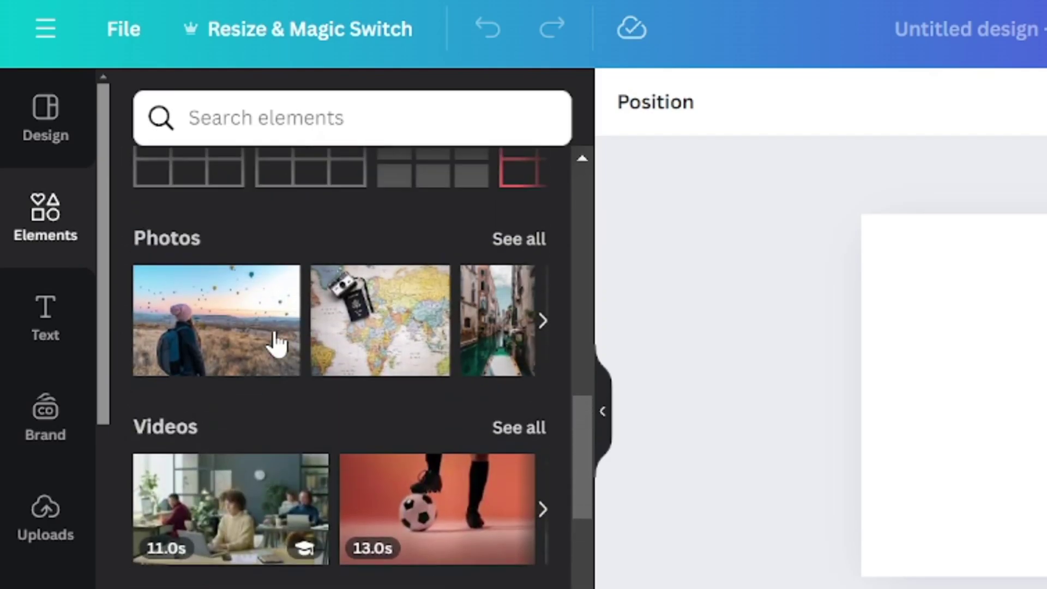
pyautogui.scroll(3, 282, 333)
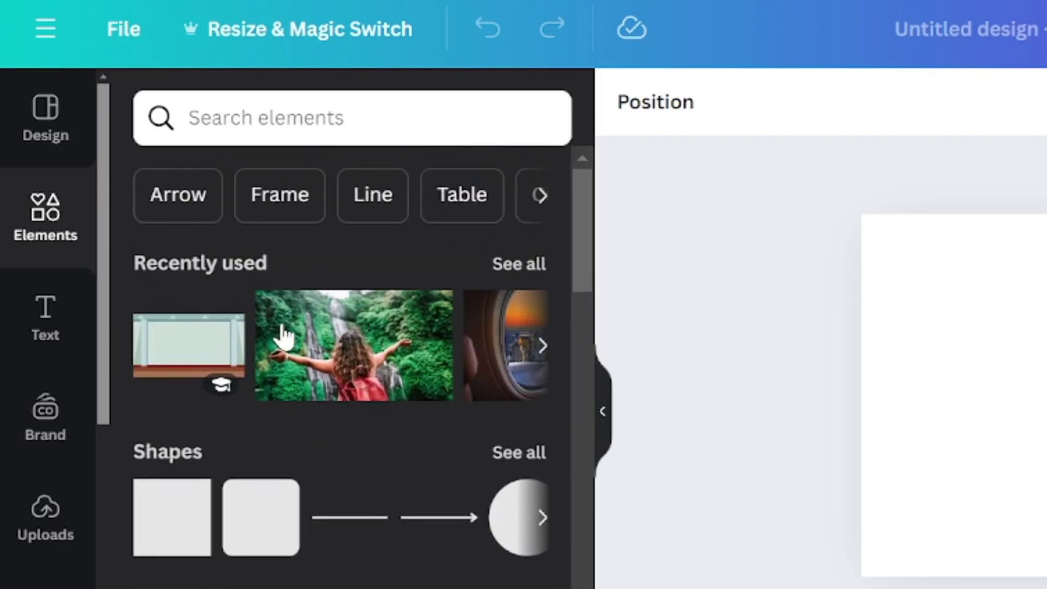
# Step: Add the teal room graphic from a 'room background' Graphics search and stretch it over the page
pyautogui.click(319, 103)
pyautogui.write('room')
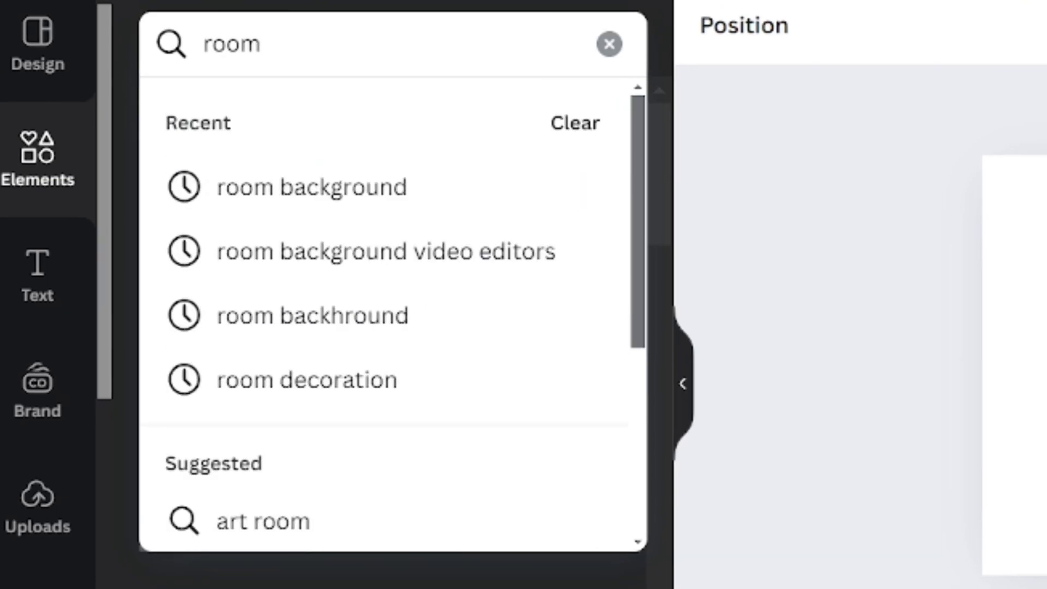
pyautogui.write(' background')
pyautogui.press('Return')
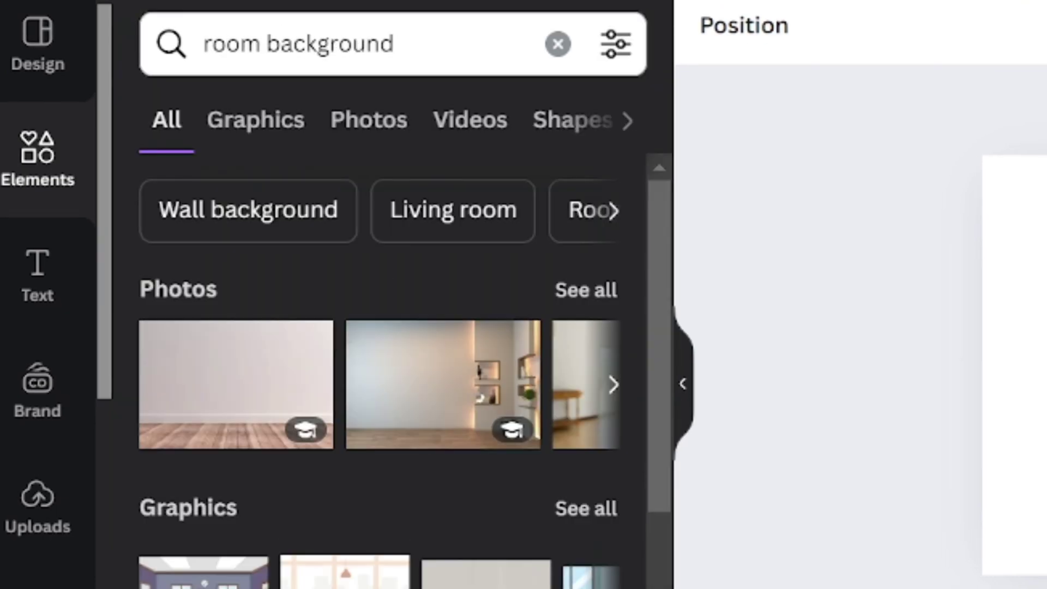
pyautogui.click(281, 140)
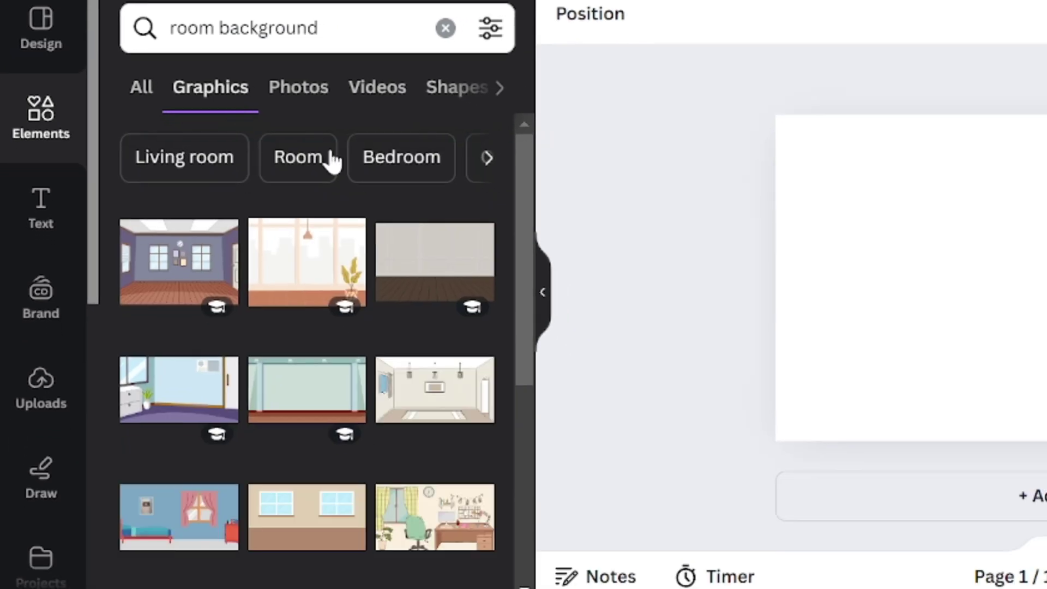
pyautogui.scroll(-5, 264, 374)
pyautogui.scroll(5, 264, 374)
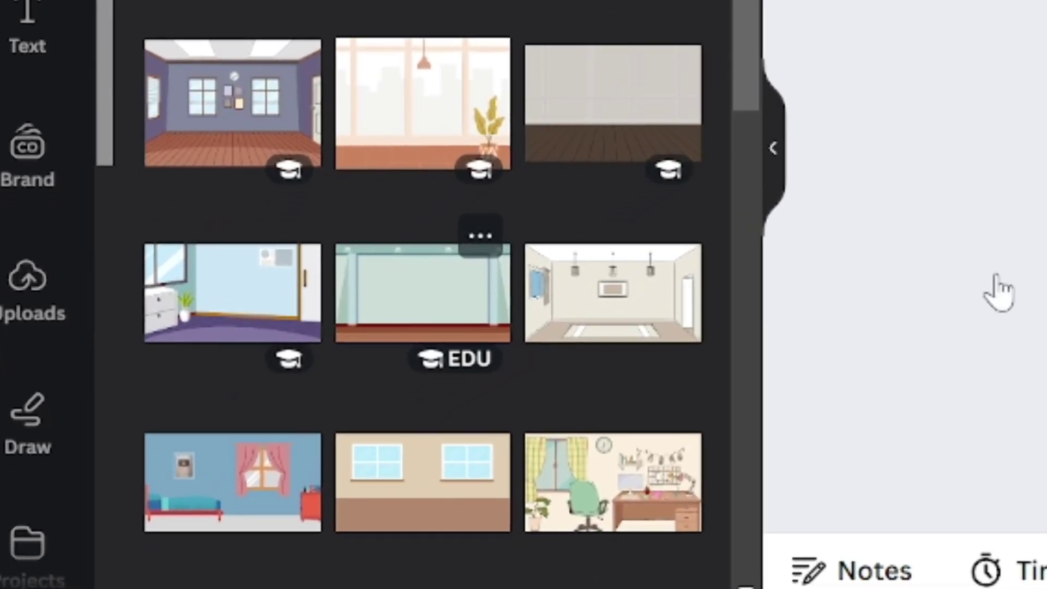
pyautogui.click(423, 293)
pyautogui.moveTo(942, 385); pyautogui.dragTo(532, 460)
pyautogui.moveTo(894, 241)
pyautogui.mouseDown()
pyautogui.moveTo(883, 236)
pyautogui.moveTo(892, 231)
pyautogui.mouseUp()
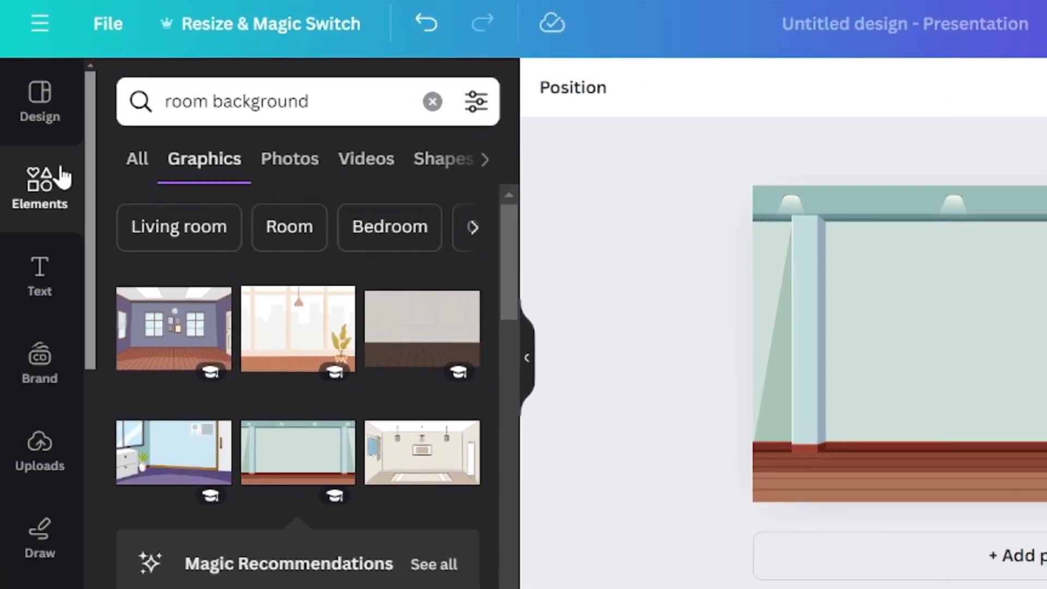
# Step: Search Elements for 'room' limited to Animated results in the Graphics tab
pyautogui.click(63, 177)
pyautogui.click(229, 102)
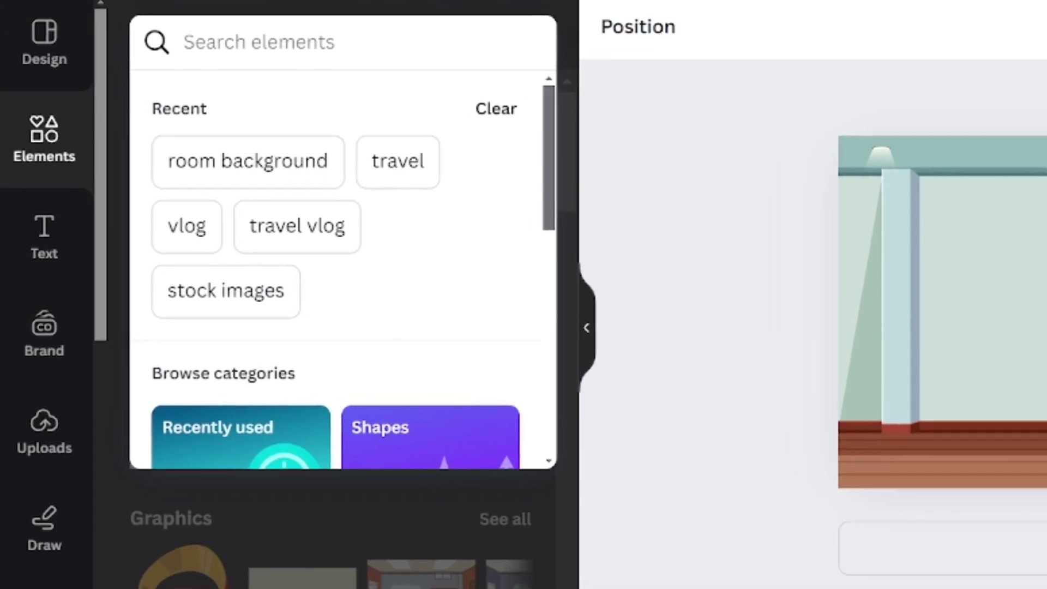
pyautogui.write('room')
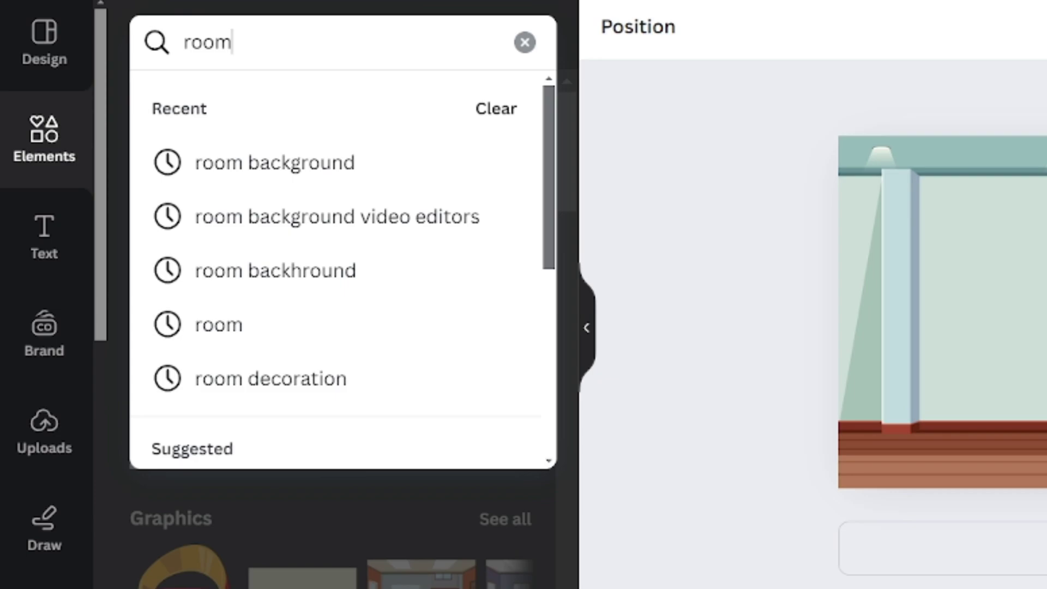
pyautogui.press('Return')
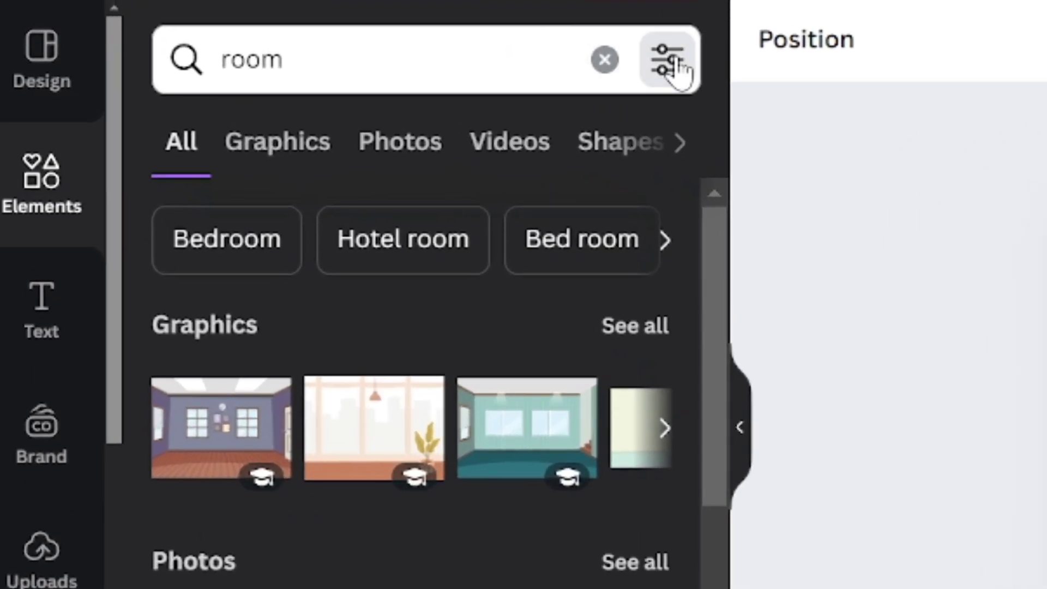
pyautogui.click(671, 61)
pyautogui.scroll(-5, 428, 370)
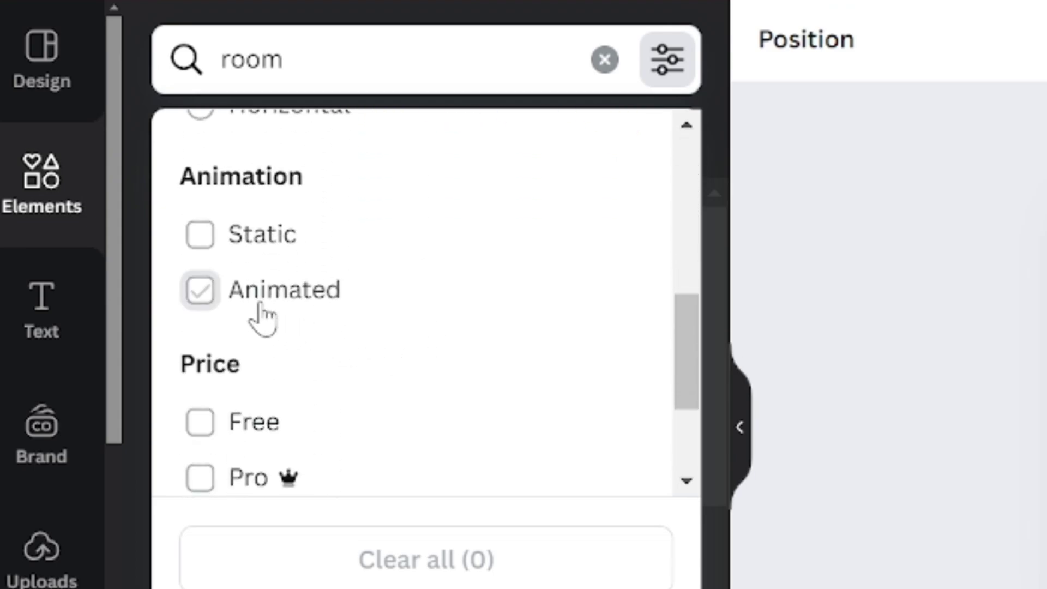
pyautogui.click(793, 317)
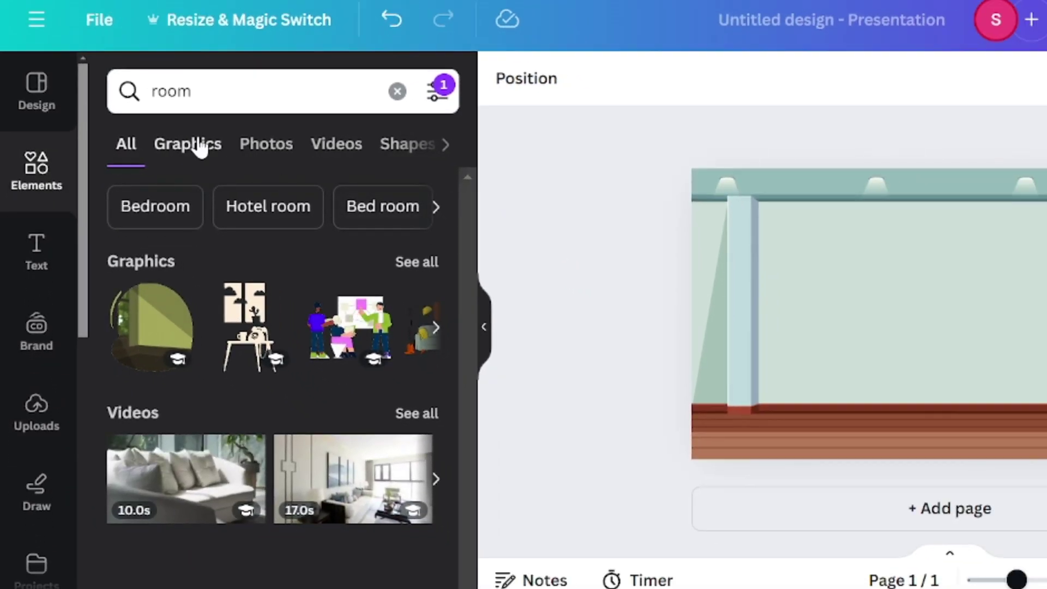
pyautogui.click(199, 148)
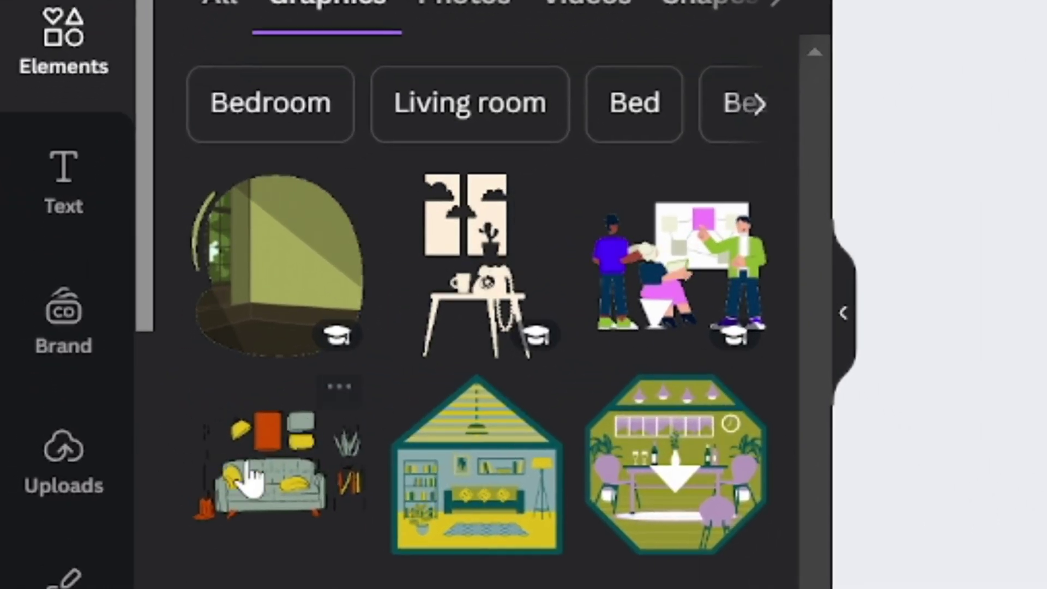
# Step: Add the sofa, lamp and plant living-room graphic and enlarge it on the background
pyautogui.click(248, 480)
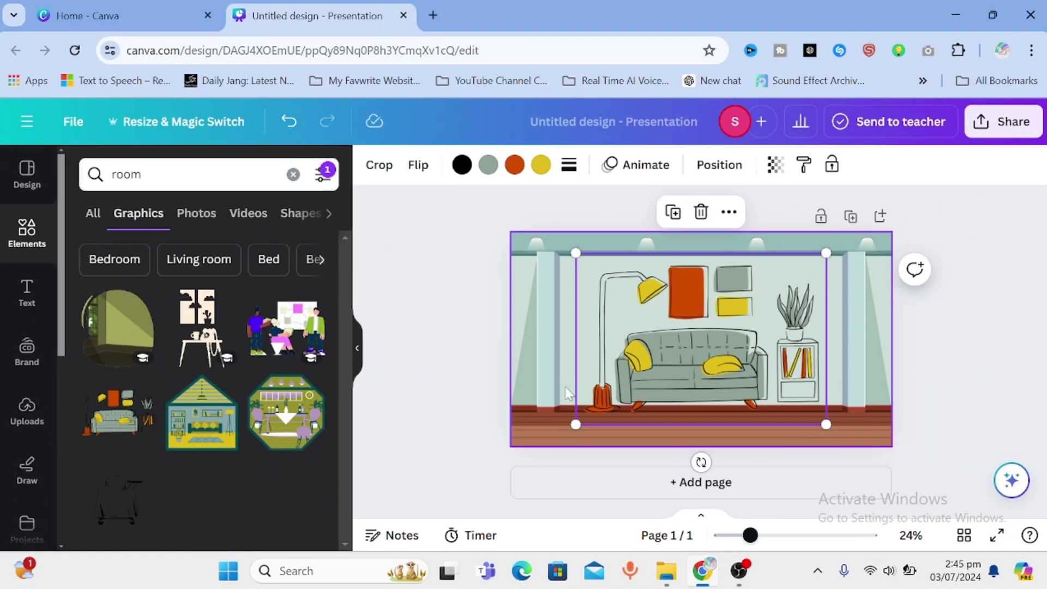
pyautogui.moveTo(572, 424); pyautogui.dragTo(568, 428)
pyautogui.moveTo(822, 433); pyautogui.dragTo(839, 455)
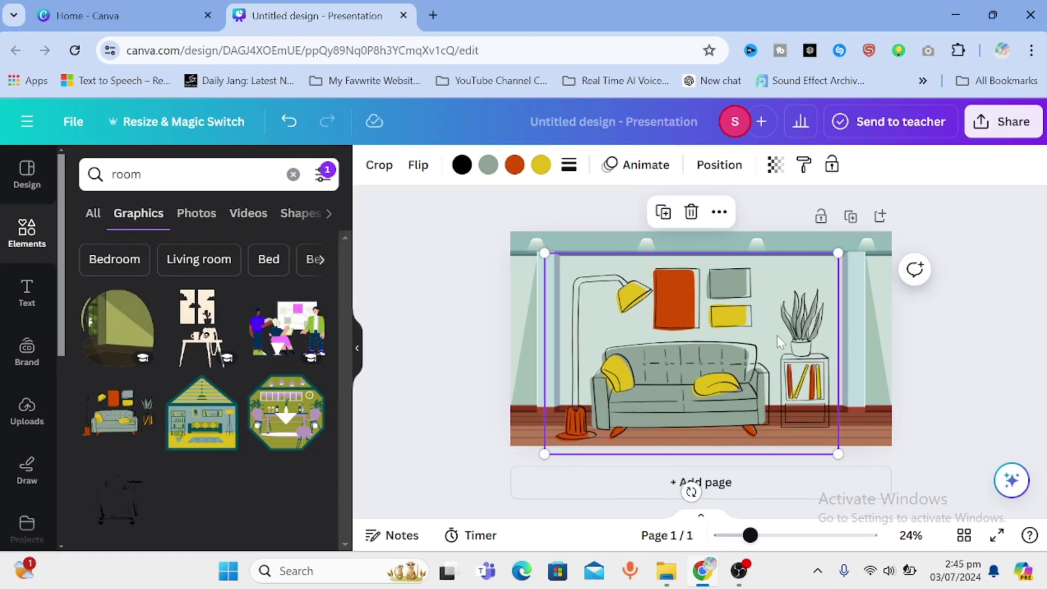
pyautogui.click(961, 379)
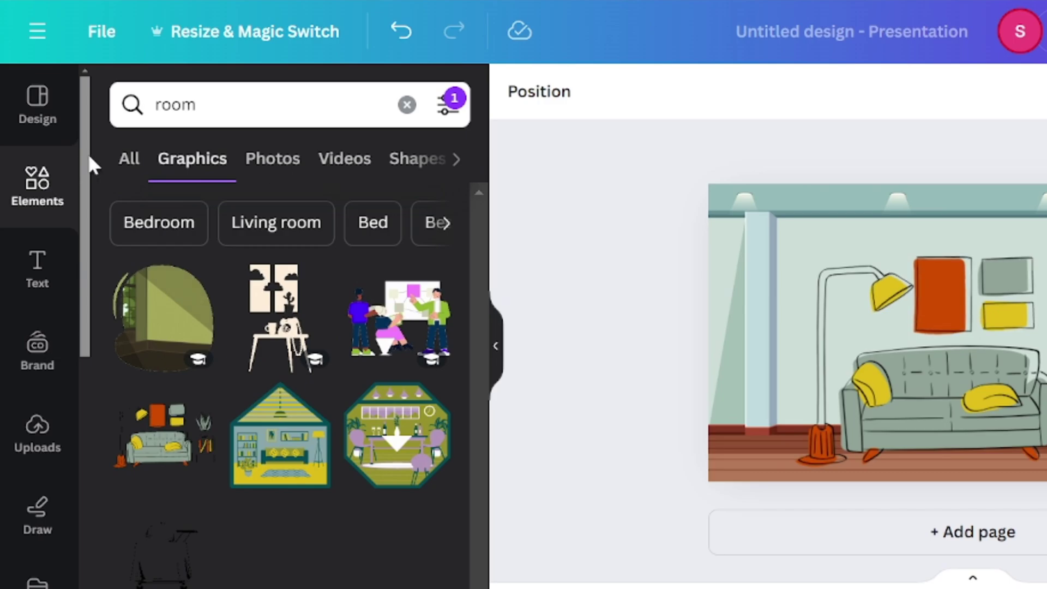
# Step: Add the purple animated clock from a 'clock' Graphics search to the wall above the plant
pyautogui.click(138, 183)
pyautogui.write('clock')
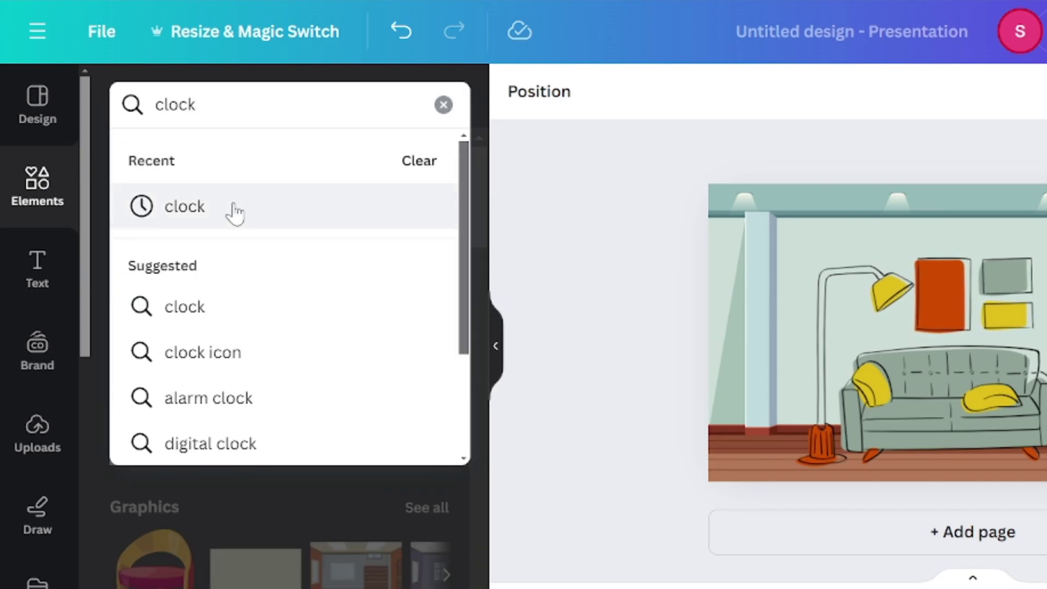
pyautogui.click(231, 209)
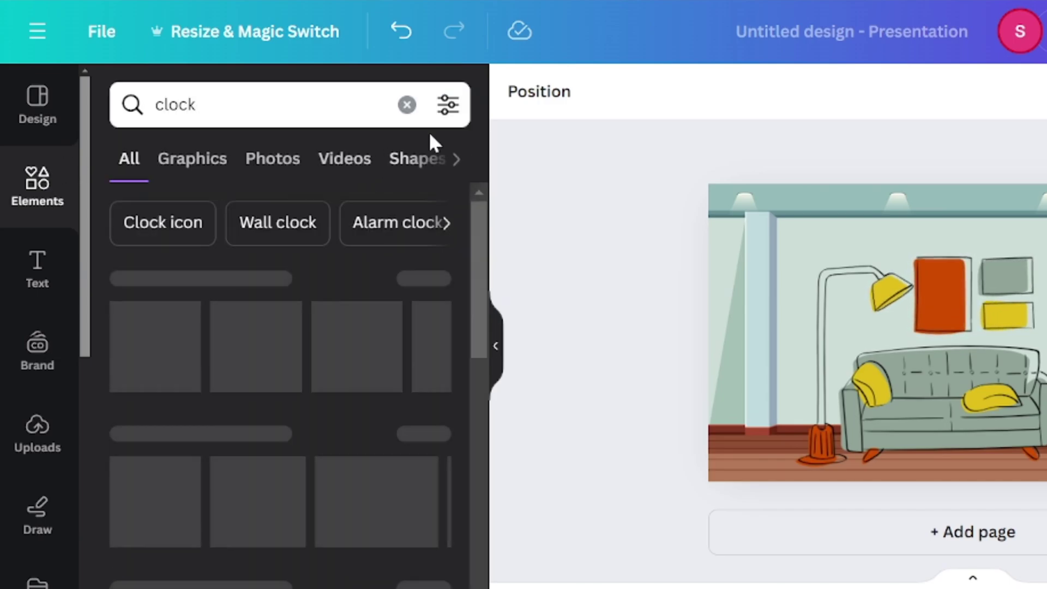
pyautogui.click(447, 104)
pyautogui.scroll(-2, 342, 316)
pyautogui.scroll(-3, 336, 308)
pyautogui.click(187, 371)
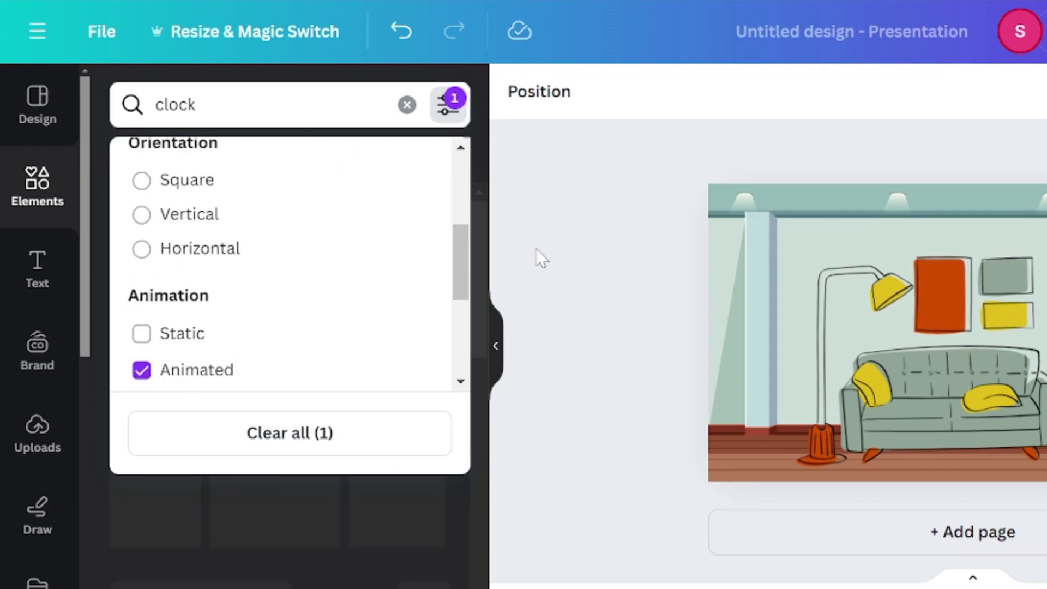
pyautogui.click(542, 245)
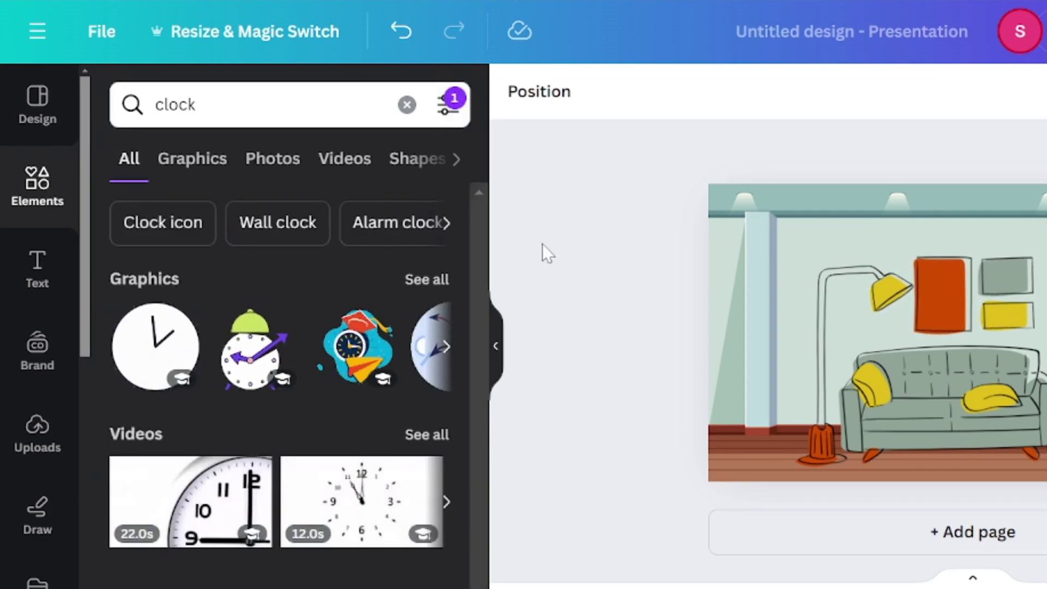
pyautogui.click(219, 160)
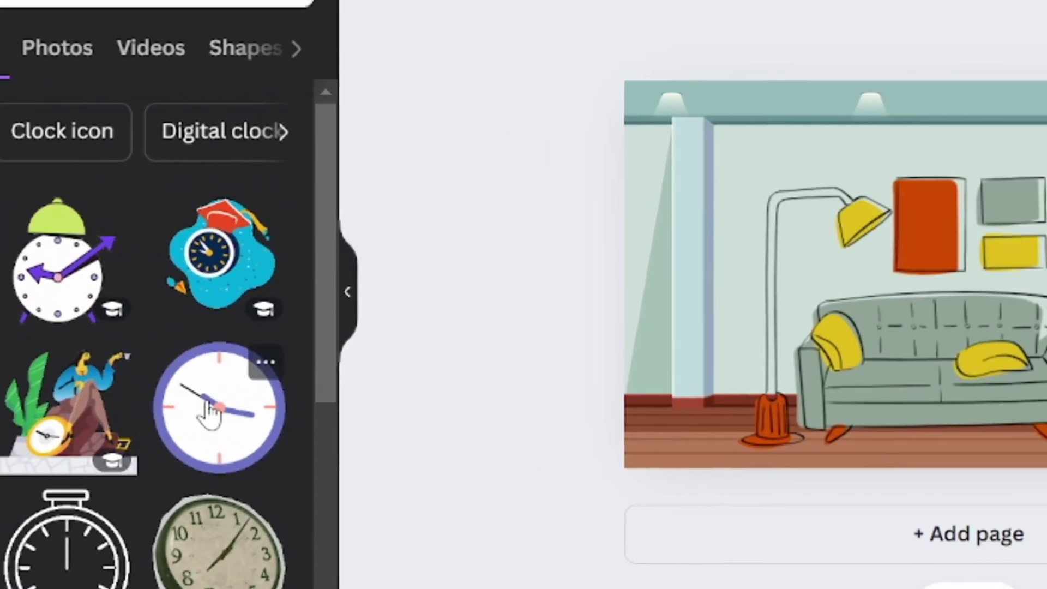
pyautogui.click(218, 406)
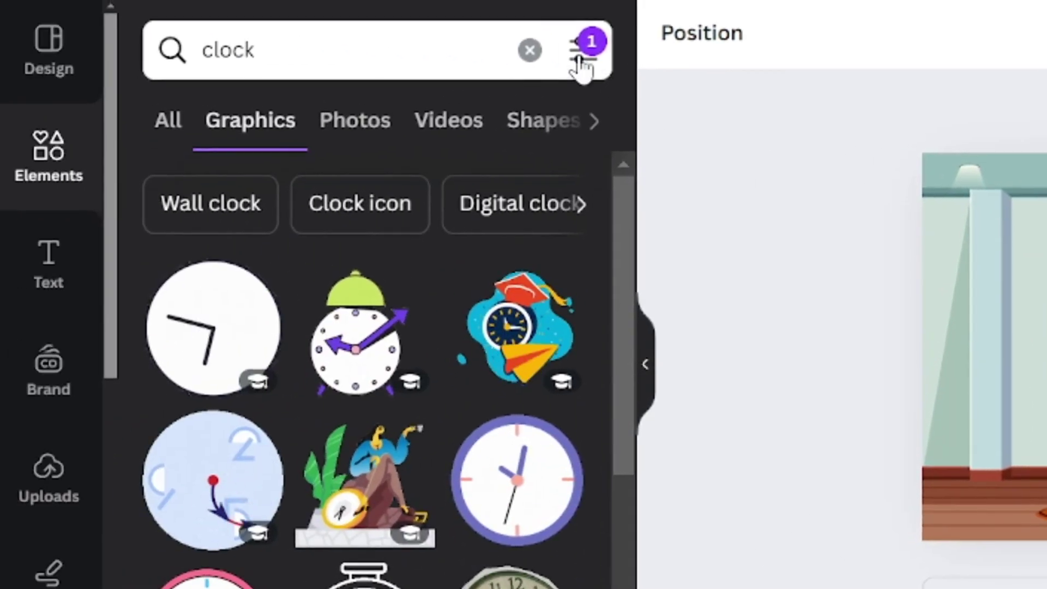
# Step: Search Elements for 'person drinking water' and filter to Graphics for the man drinking water
pyautogui.click(528, 49)
pyautogui.write('person drinking water')
pyautogui.press('Return')
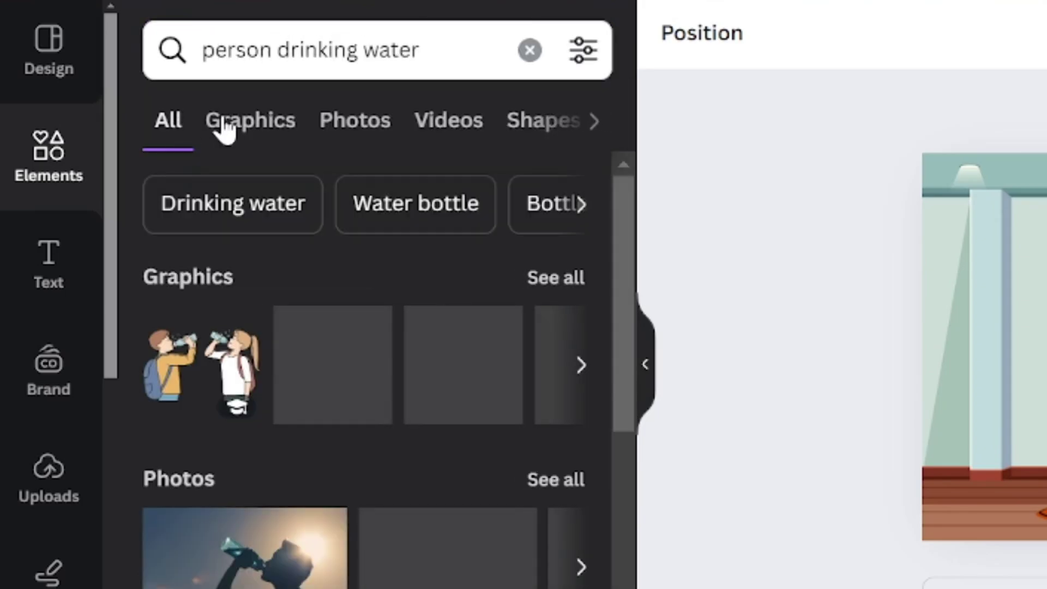
pyautogui.click(248, 122)
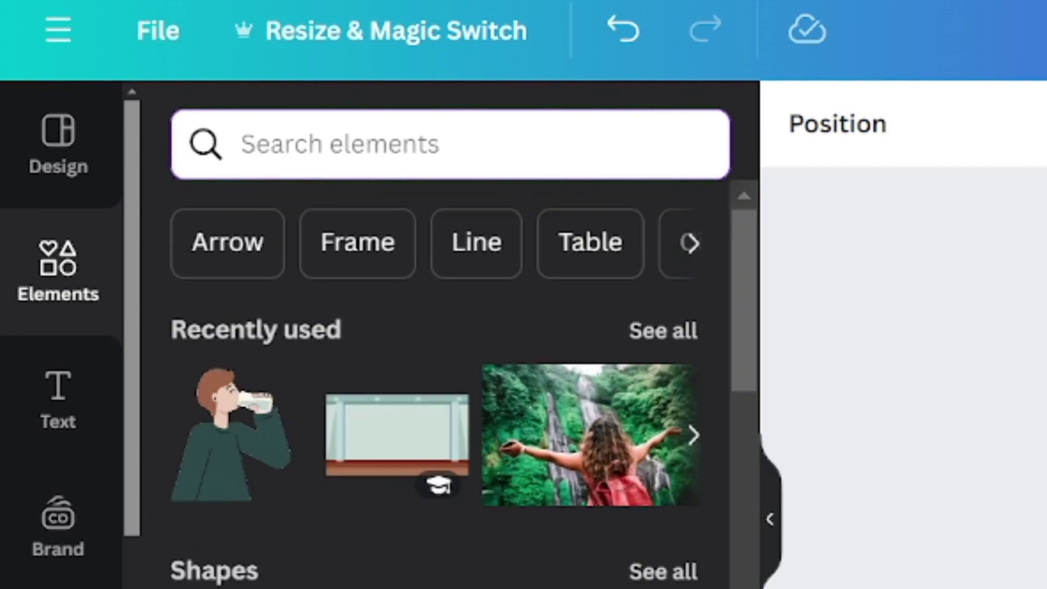
# Step: Add the red-haired girl with phone from an Animated 'girl using her mobile phone' Graphics search
pyautogui.write('girl using her mobile phone')
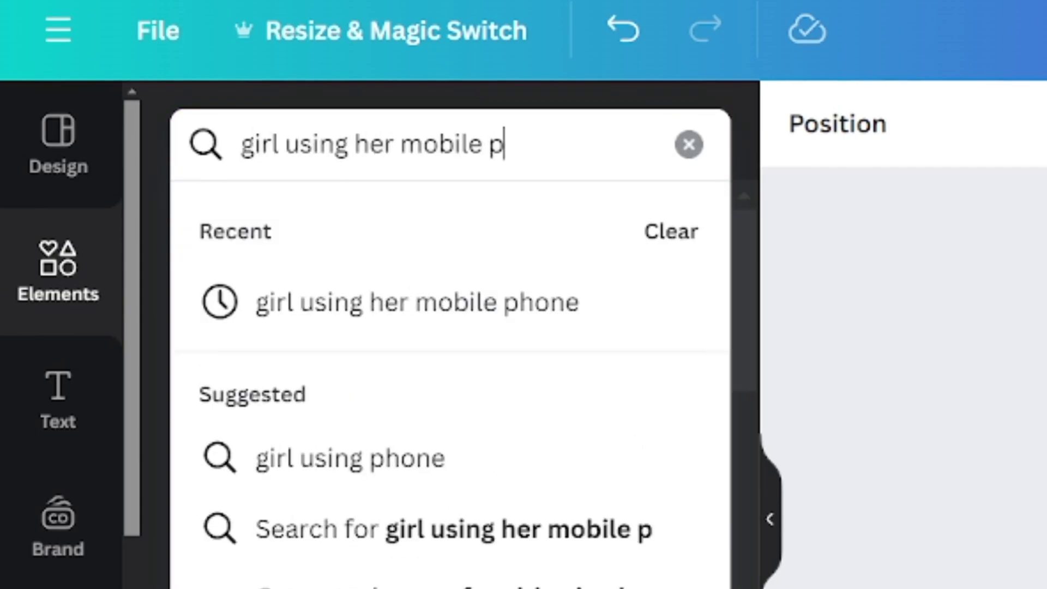
pyautogui.press('Return')
pyautogui.click(706, 152)
pyautogui.scroll(-5, 422, 545)
pyautogui.click(785, 360)
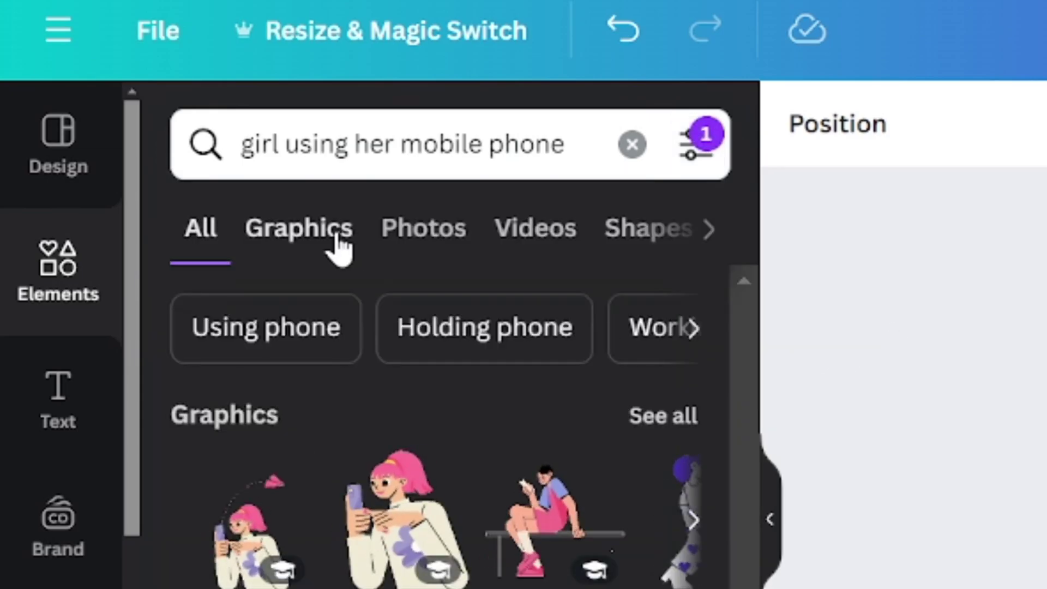
pyautogui.click(336, 235)
pyautogui.scroll(-5, 402, 578)
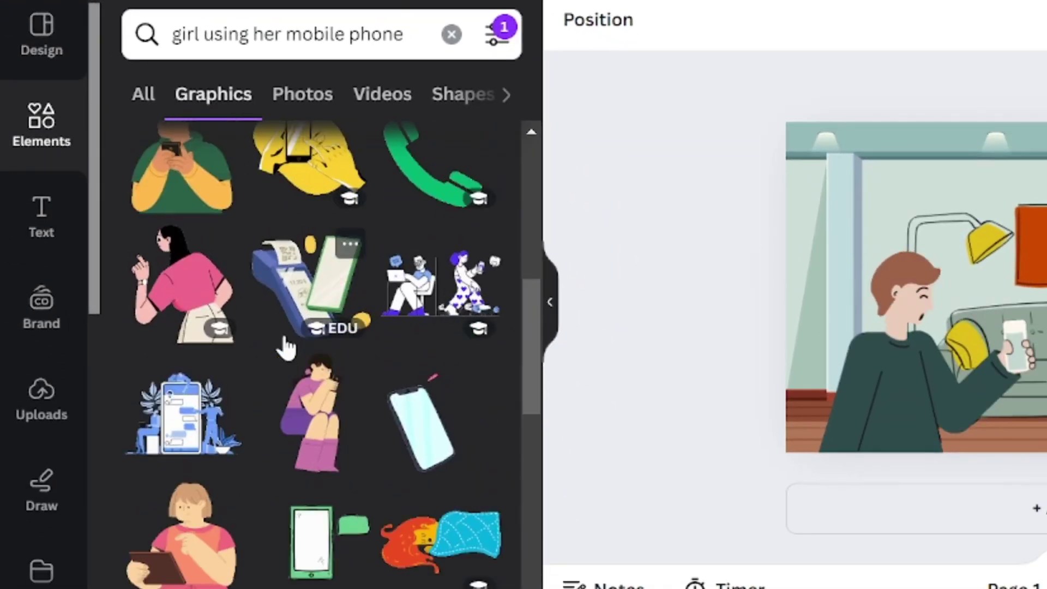
pyautogui.scroll(-5, 287, 346)
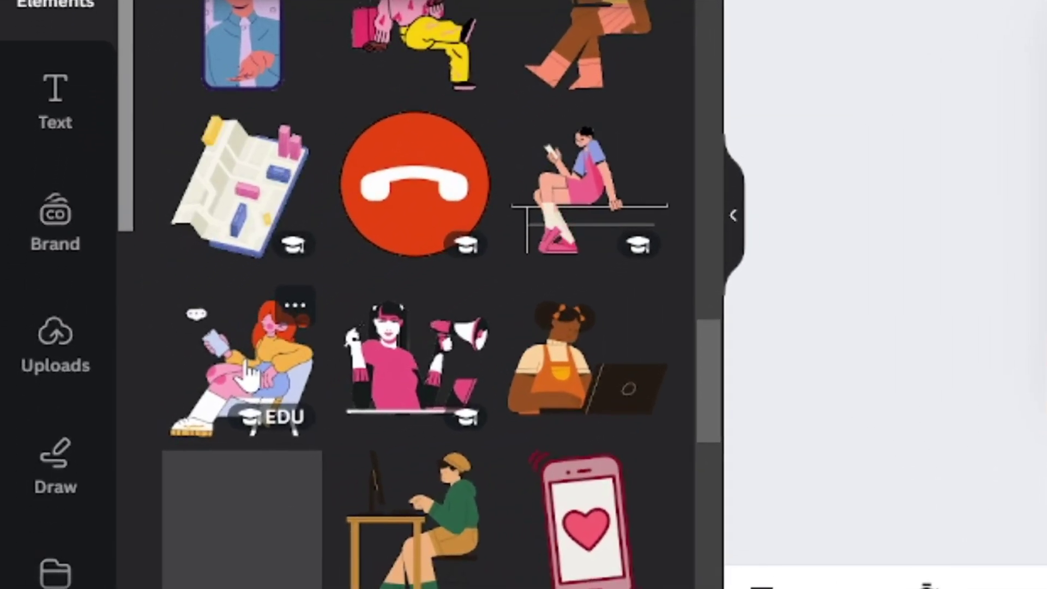
pyautogui.click(185, 413)
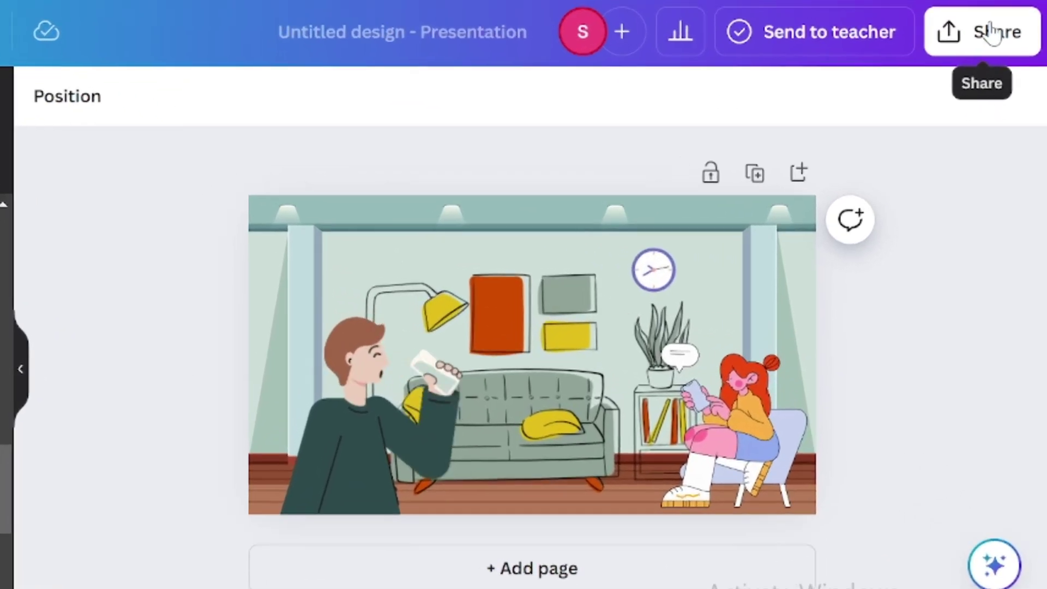
# Step: Choose MP4 Video as the file type in the Share > Download settings
pyautogui.click(1006, 122)
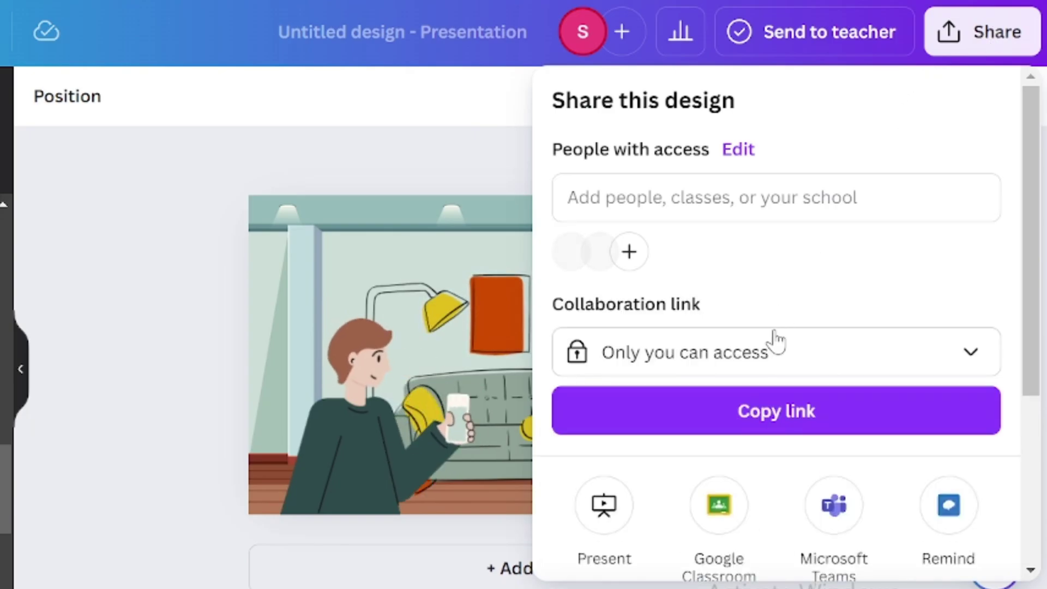
pyautogui.scroll(-5, 774, 341)
pyautogui.click(733, 380)
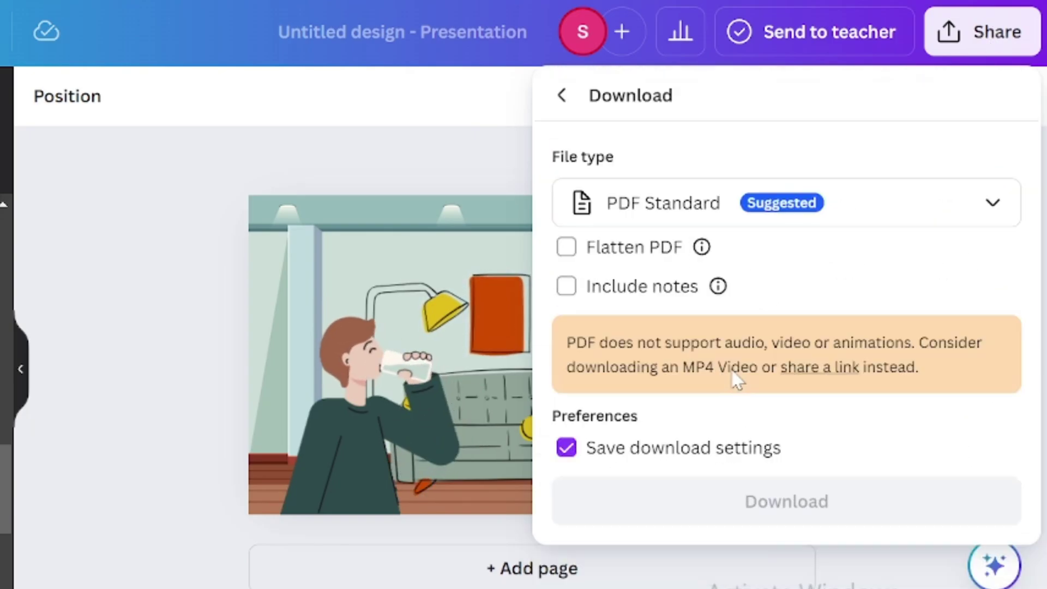
pyautogui.click(809, 217)
pyautogui.click(594, 482)
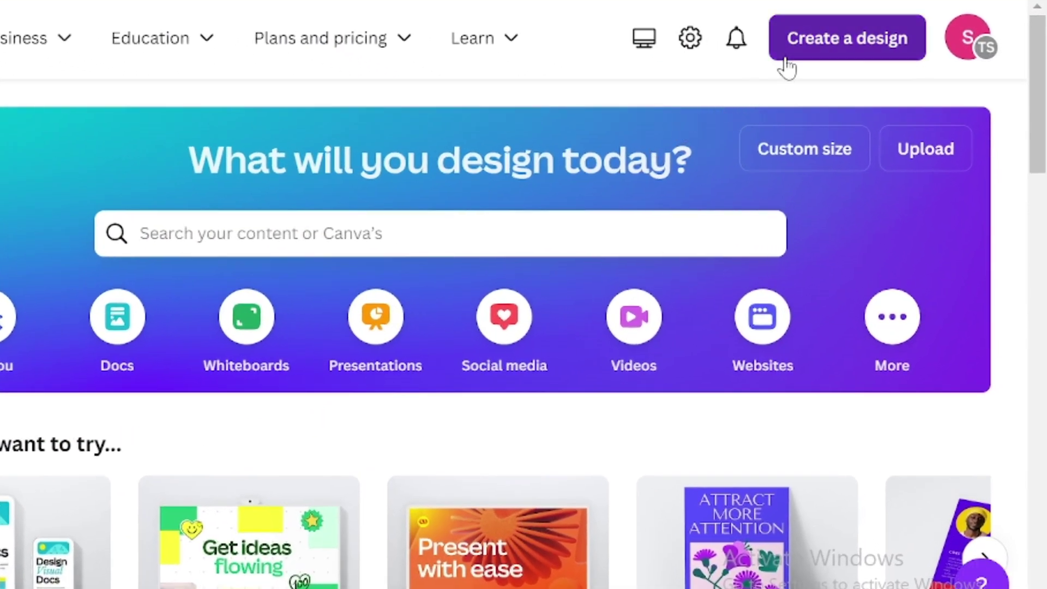
# Step: Choose Presentation (16:9) from Create a design to open an empty page
pyautogui.click(785, 55)
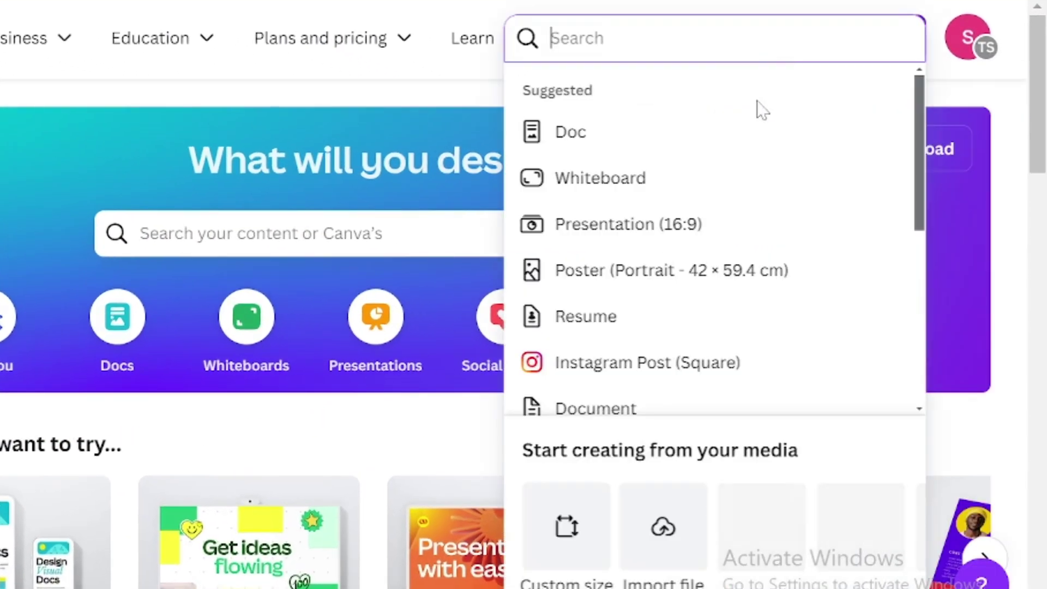
pyautogui.click(694, 227)
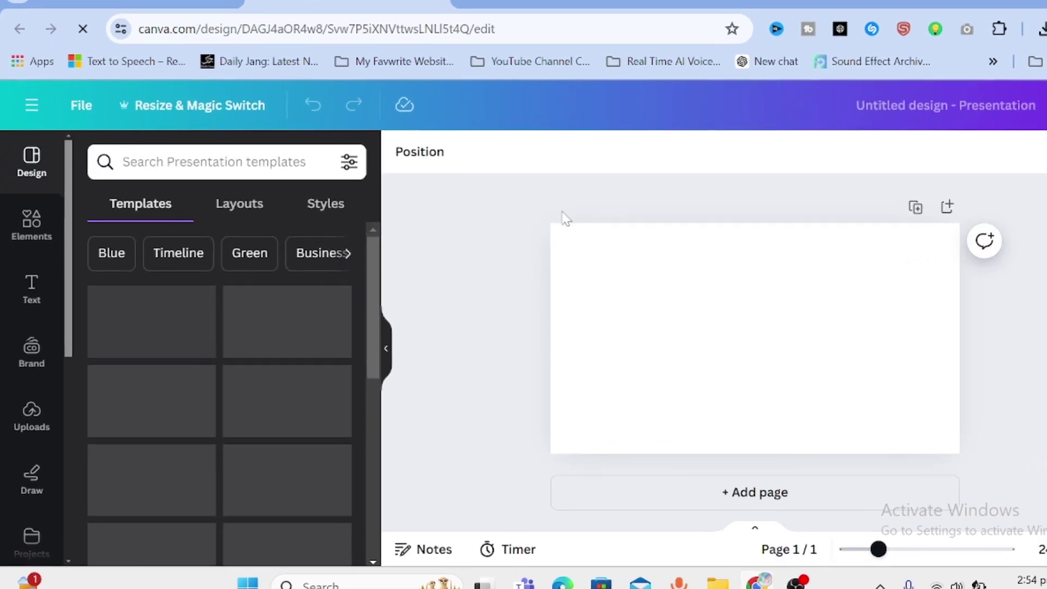
# Step: Search Elements for 'road' and filter the results to Graphics
pyautogui.click(29, 234)
pyautogui.click(198, 174)
pyautogui.write('roa')
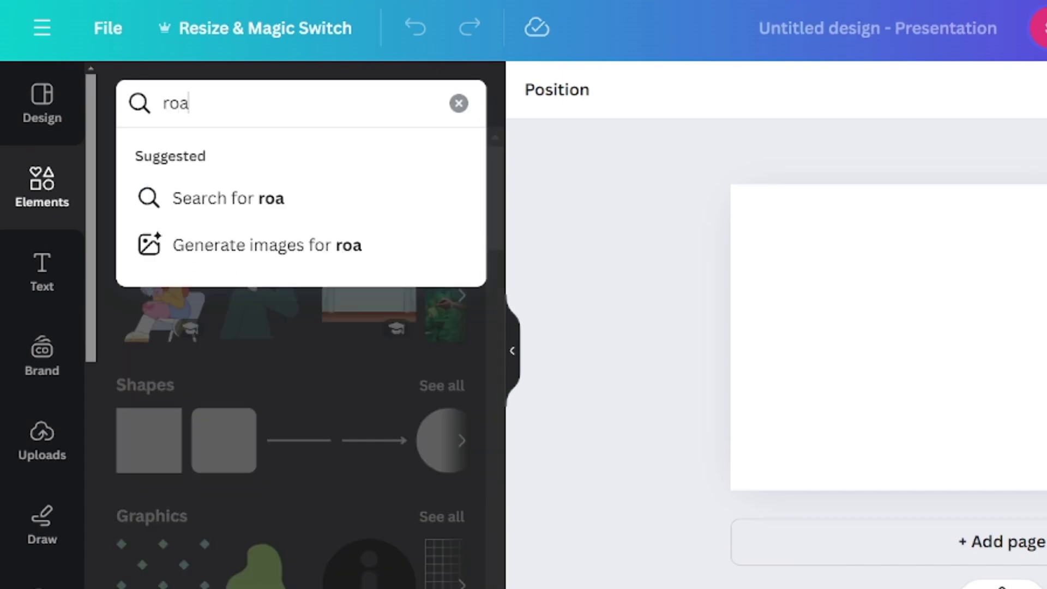
pyautogui.write('d')
pyautogui.press('Return')
pyautogui.click(200, 160)
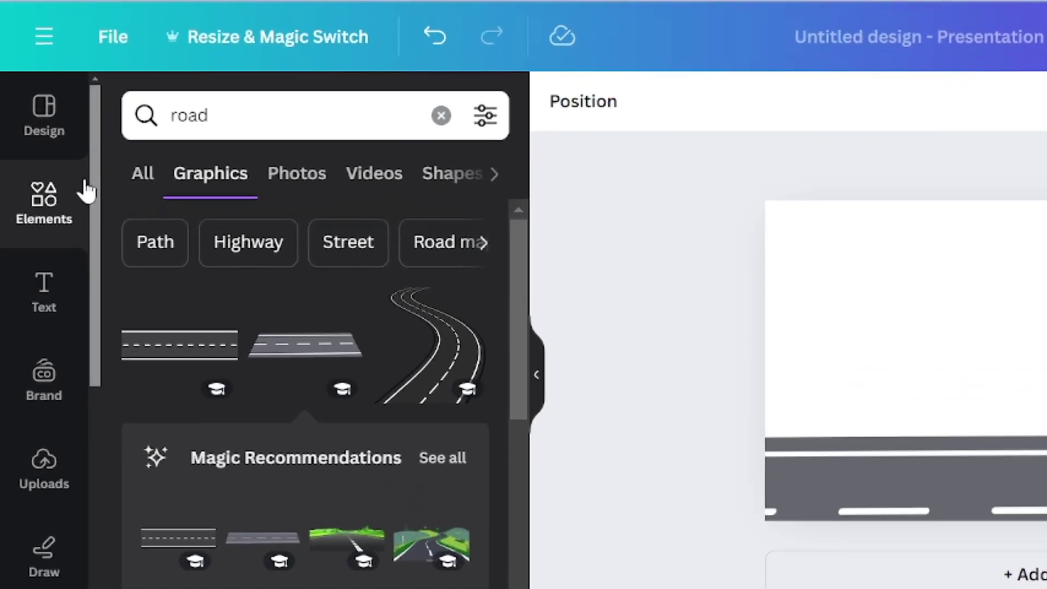
# Step: Search Elements for 'building' and add three city-building graphics to the page
pyautogui.click(33, 229)
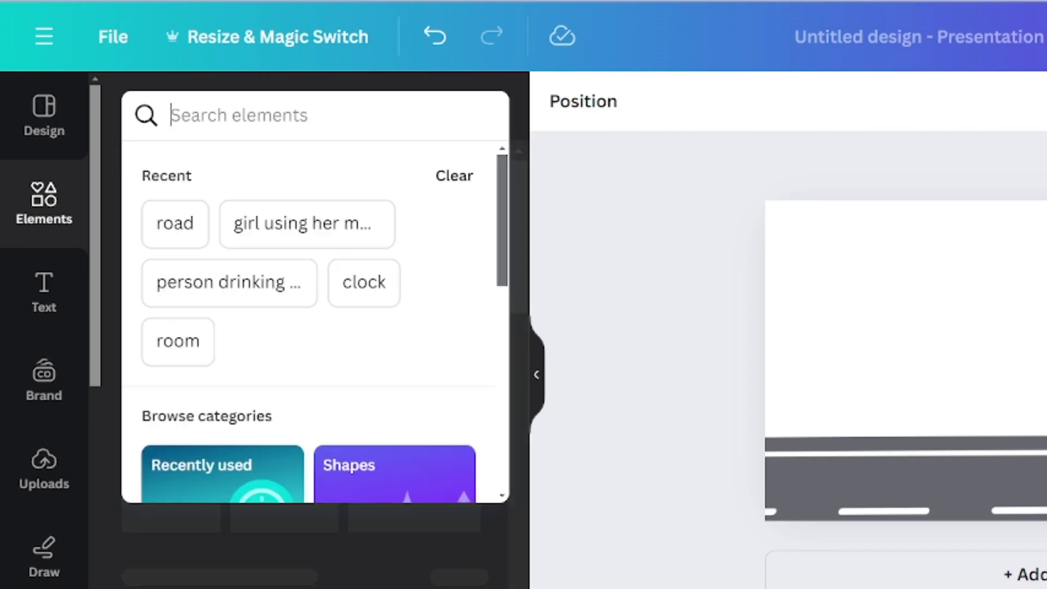
pyautogui.write('building')
pyautogui.press('Return')
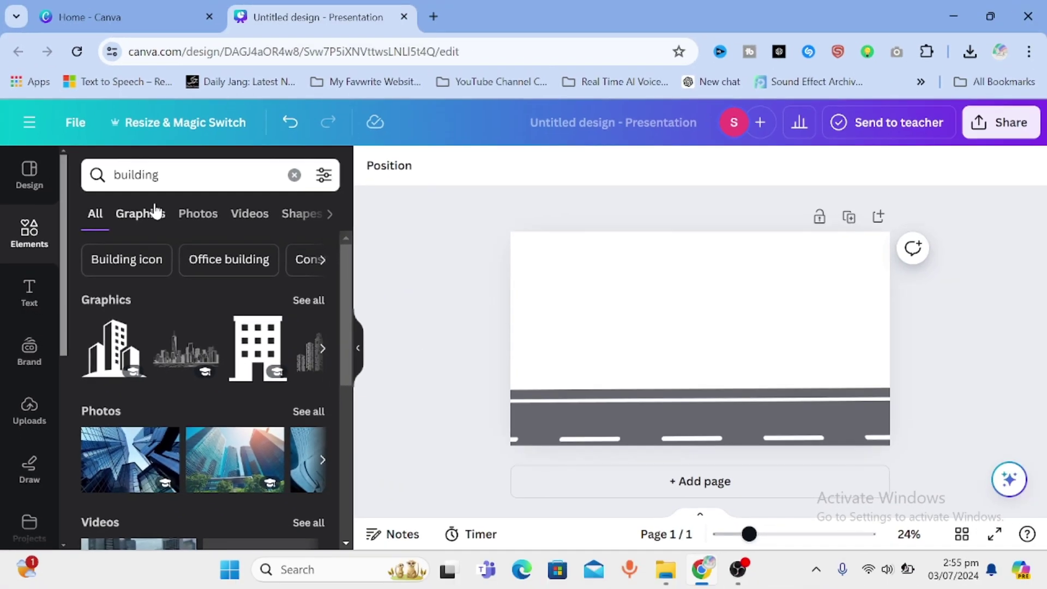
pyautogui.click(155, 212)
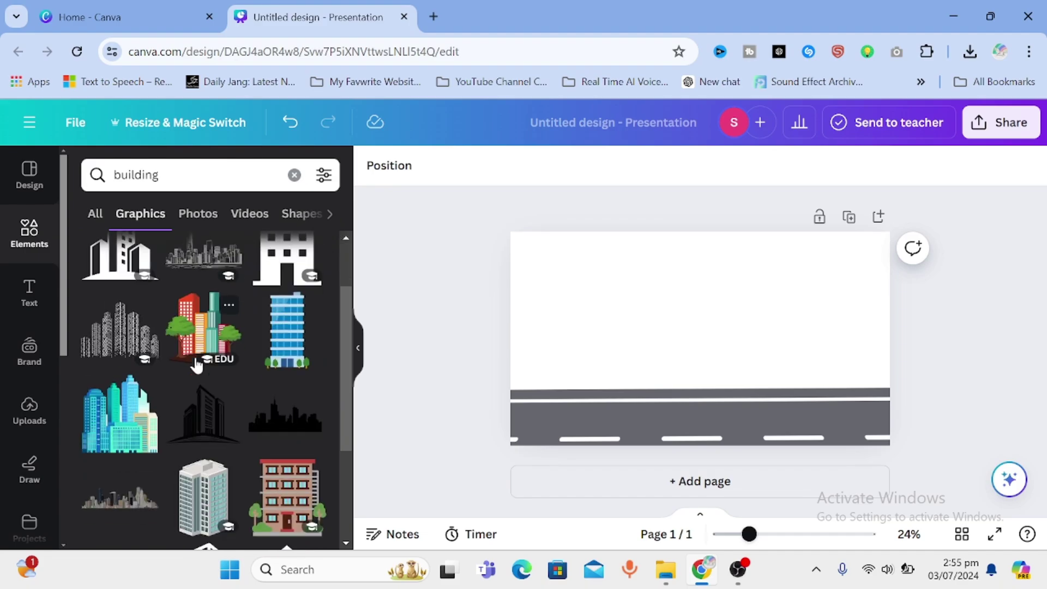
pyautogui.click(120, 414)
pyautogui.scroll(-2, 201, 381)
pyautogui.click(235, 377)
pyautogui.click(159, 324)
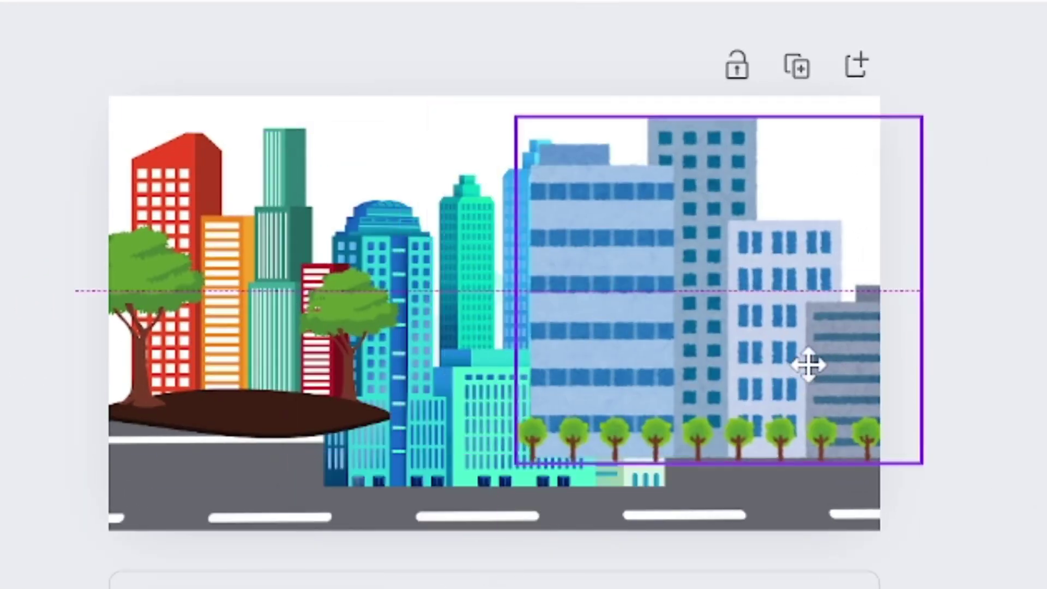
# Step: Line up the teal towers left, blue blocks centre and enlarged tree-city right above the road
pyautogui.moveTo(414, 333); pyautogui.dragTo(428, 334)
pyautogui.moveTo(730, 338); pyautogui.dragTo(806, 338)
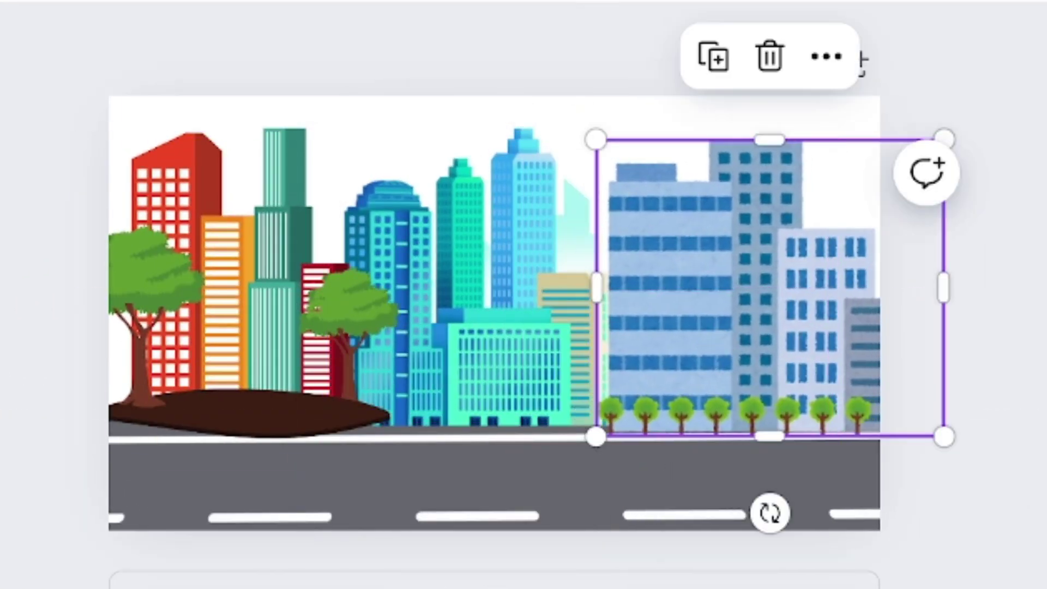
pyautogui.moveTo(111, 371); pyautogui.dragTo(182, 378)
pyautogui.click(763, 327)
pyautogui.moveTo(764, 327); pyautogui.dragTo(505, 327)
pyautogui.moveTo(416, 360); pyautogui.dragTo(682, 351)
pyautogui.press('Escape')
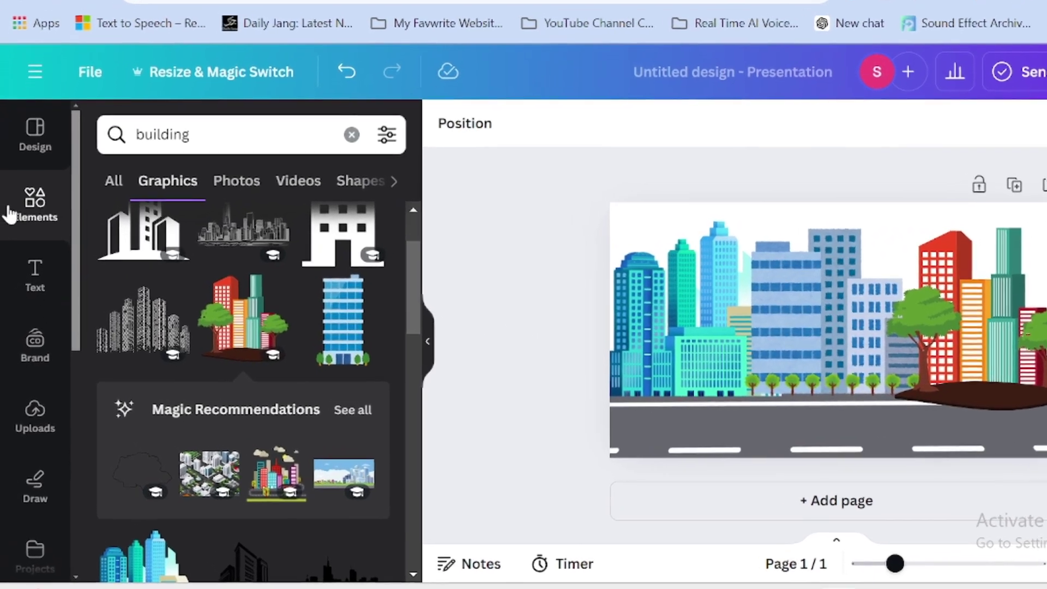
# Step: Add a cloudy sky video from a 'sky' Videos search to the page
pyautogui.click(30, 229)
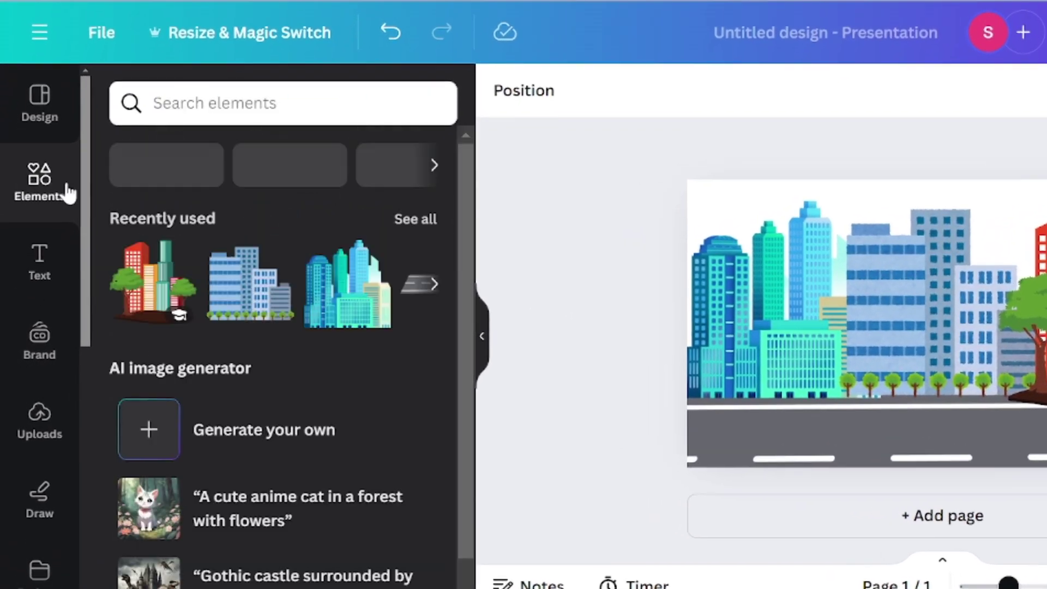
pyautogui.write('sky')
pyautogui.press('Return')
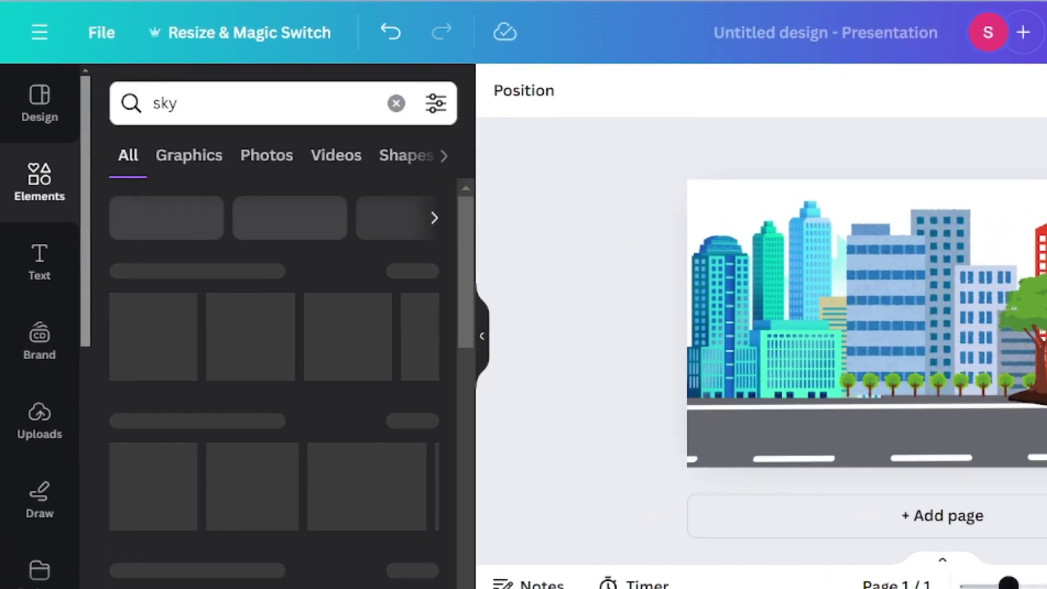
pyautogui.click(333, 158)
pyautogui.scroll(-5, 210, 290)
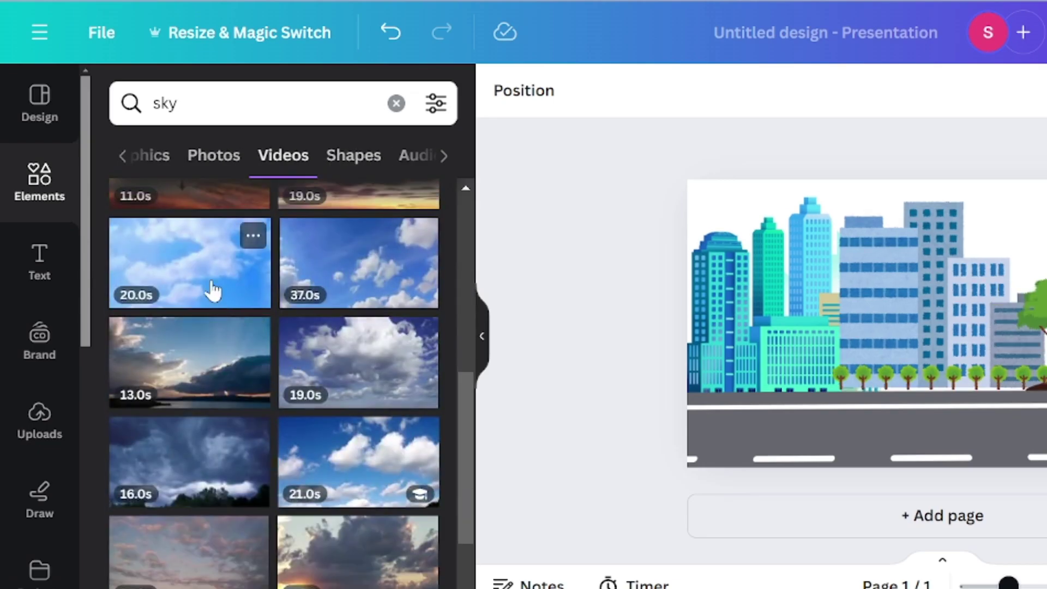
pyautogui.click(313, 449)
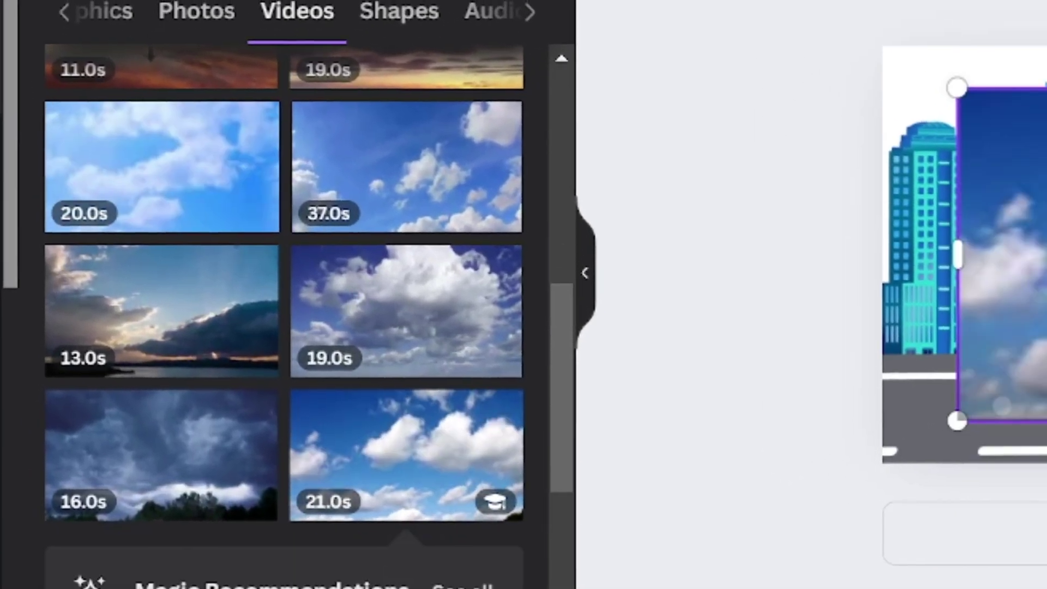
# Step: Stretch the sky video to fill the page and send it behind the city and road
pyautogui.moveTo(1046, 287); pyautogui.dragTo(1046, 244)
pyautogui.moveTo(1046, 377); pyautogui.dragTo(1046, 461)
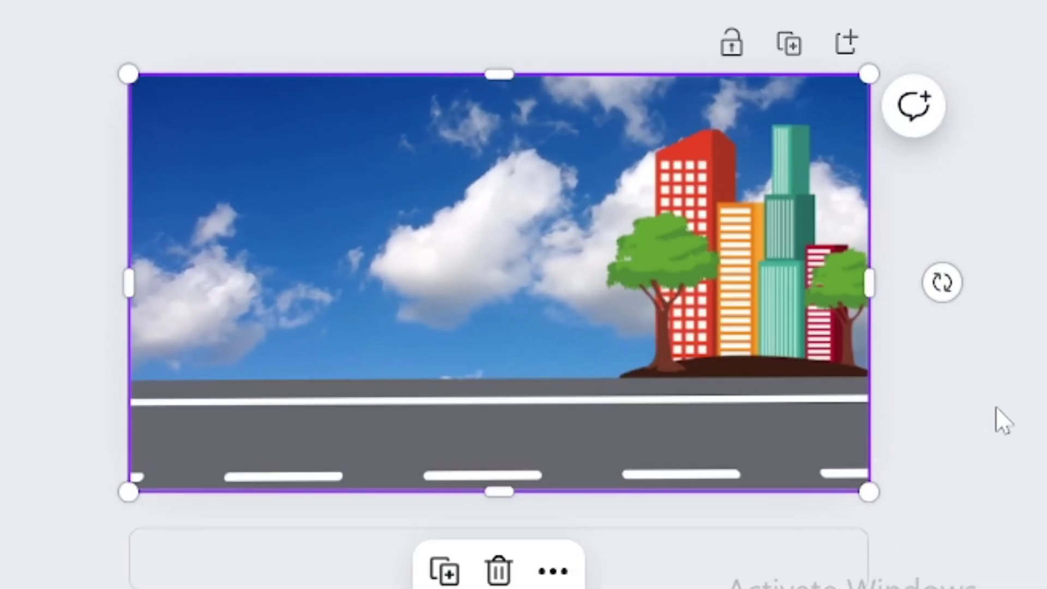
pyautogui.hotkey('ctrl', '[')
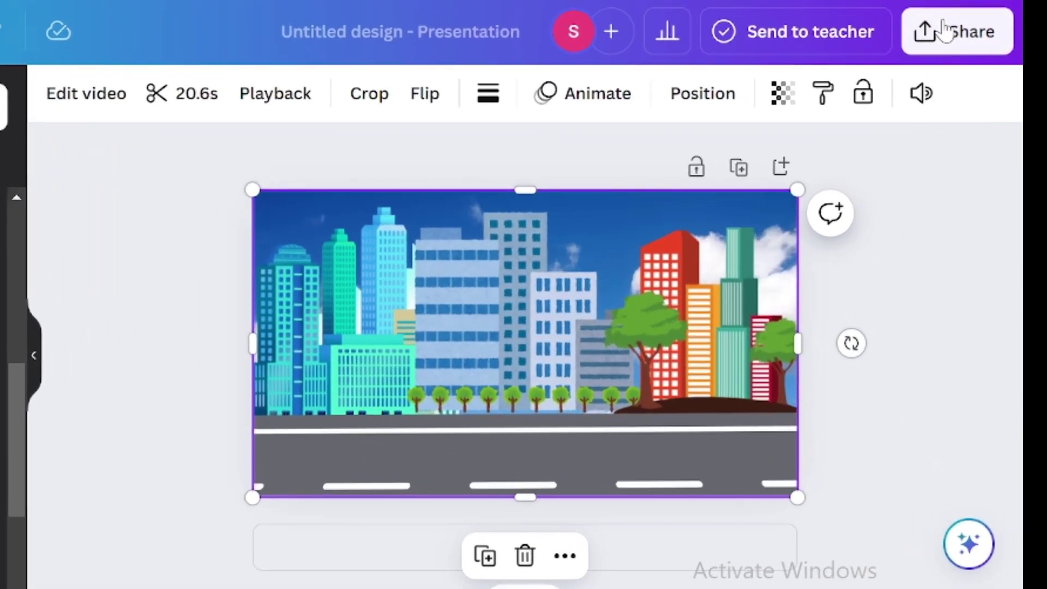
# Step: Download the street scene as an MP4 Video at 4K (UHD) quality
pyautogui.click(993, 120)
pyautogui.scroll(-3, 856, 348)
pyautogui.click(749, 360)
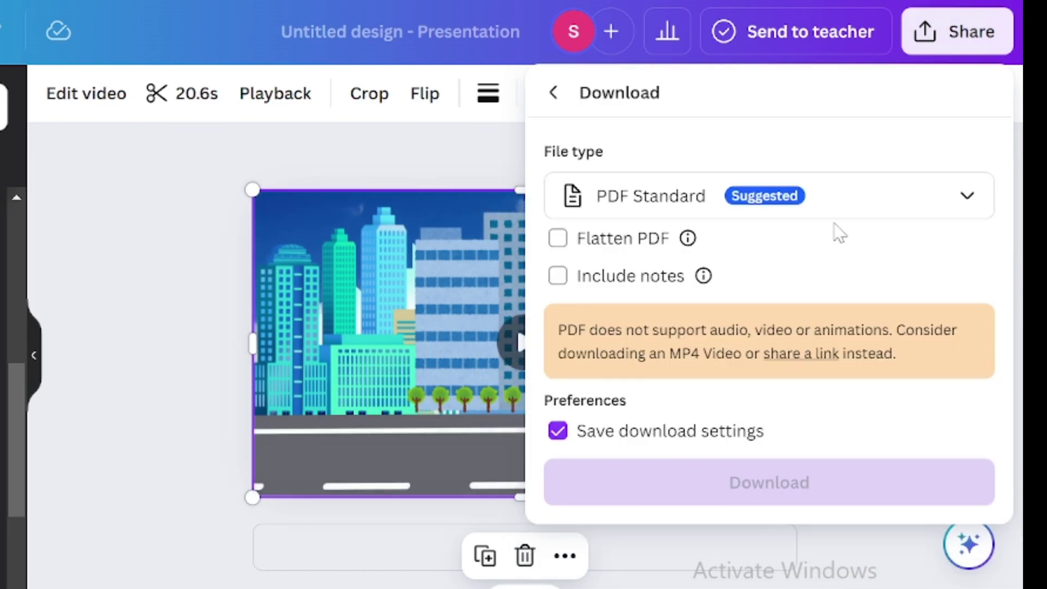
pyautogui.click(836, 207)
pyautogui.click(680, 474)
pyautogui.click(965, 279)
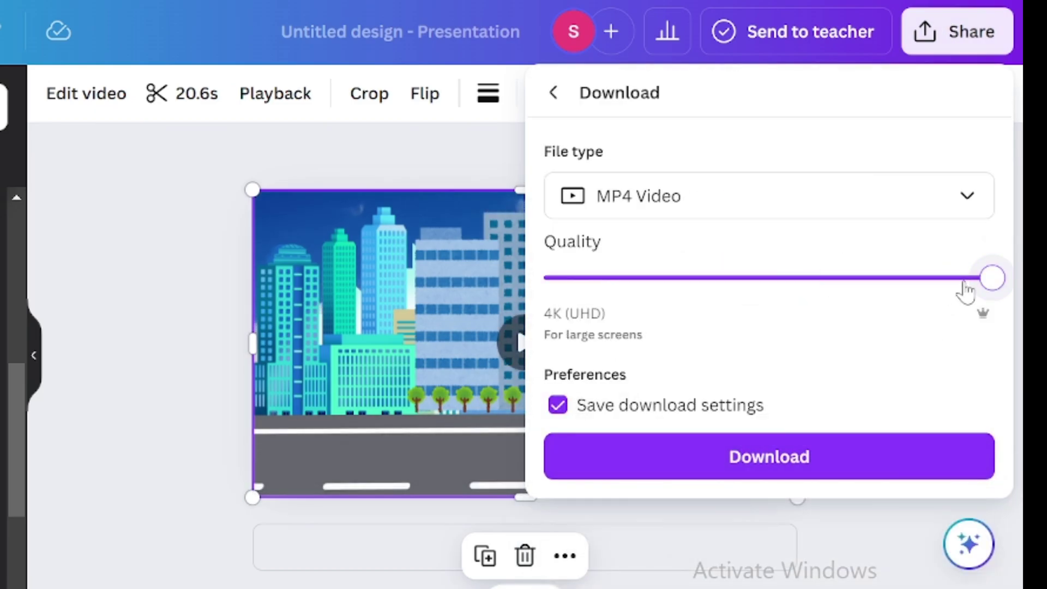
pyautogui.click(829, 462)
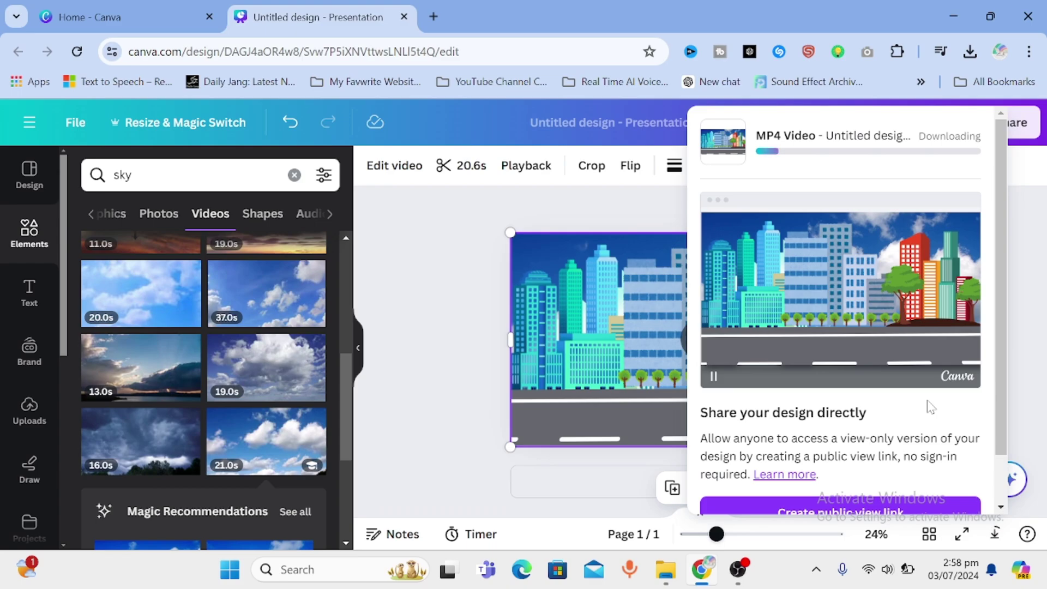
# Step: Delete every element of the street scene from the page
pyautogui.click(807, 338)
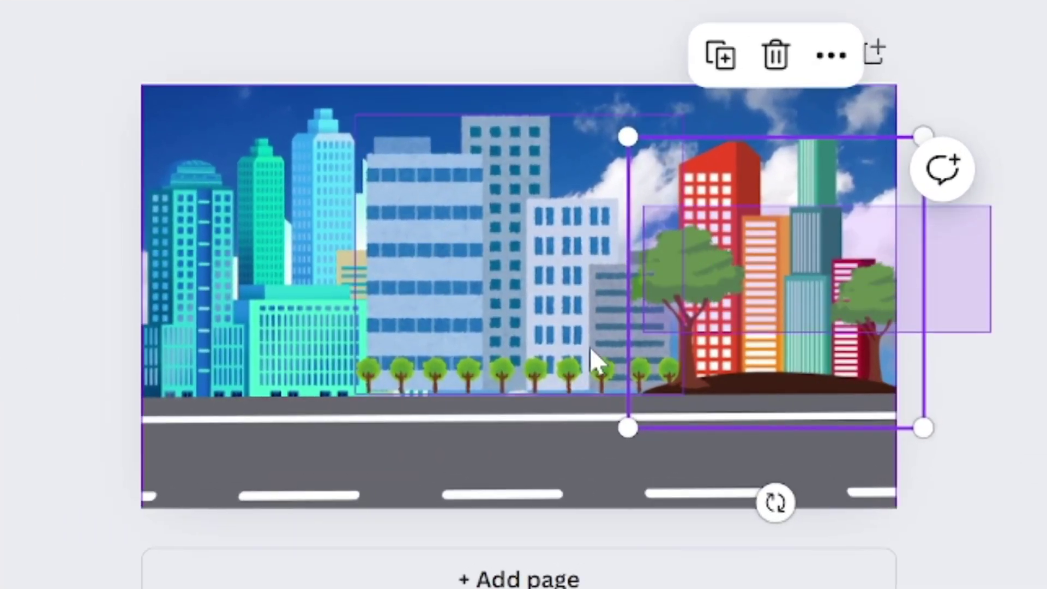
pyautogui.hotkey('ctrl', 'a')
pyautogui.press('Delete')
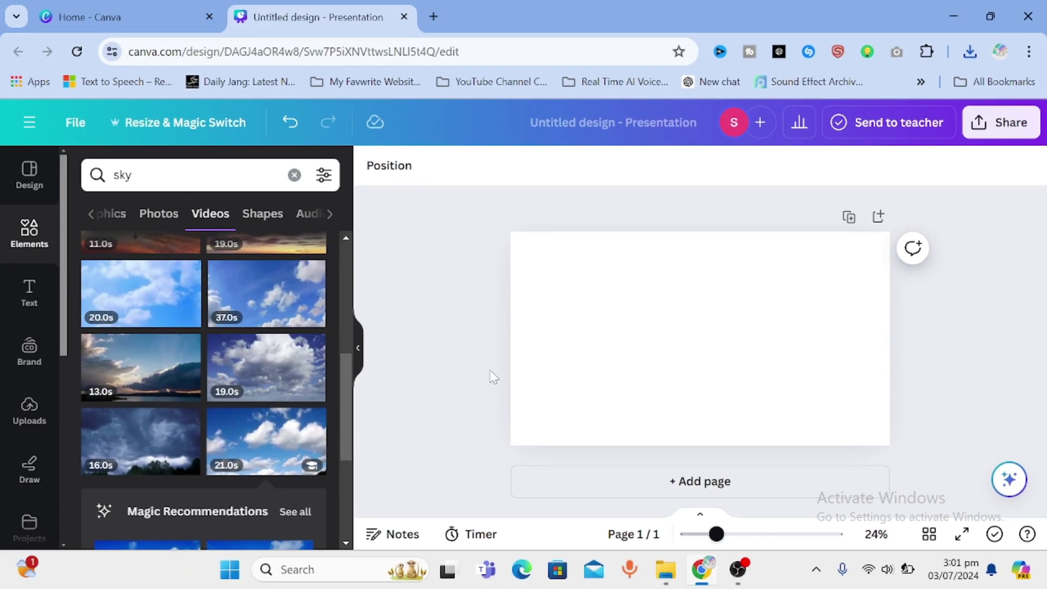
# Step: Add the walking businessman with briefcase from a 'person in suit' Graphics search, centred
pyautogui.click(18, 77)
pyautogui.write('person i')
pyautogui.click(231, 208)
pyautogui.click(214, 158)
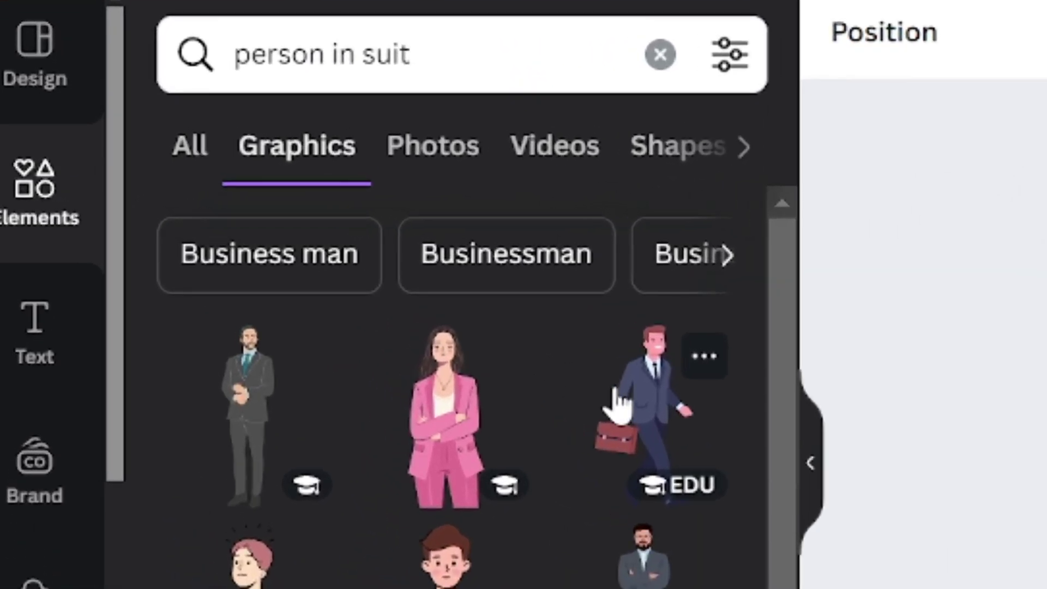
pyautogui.click(616, 404)
pyautogui.moveTo(1046, 494); pyautogui.dragTo(1046, 495)
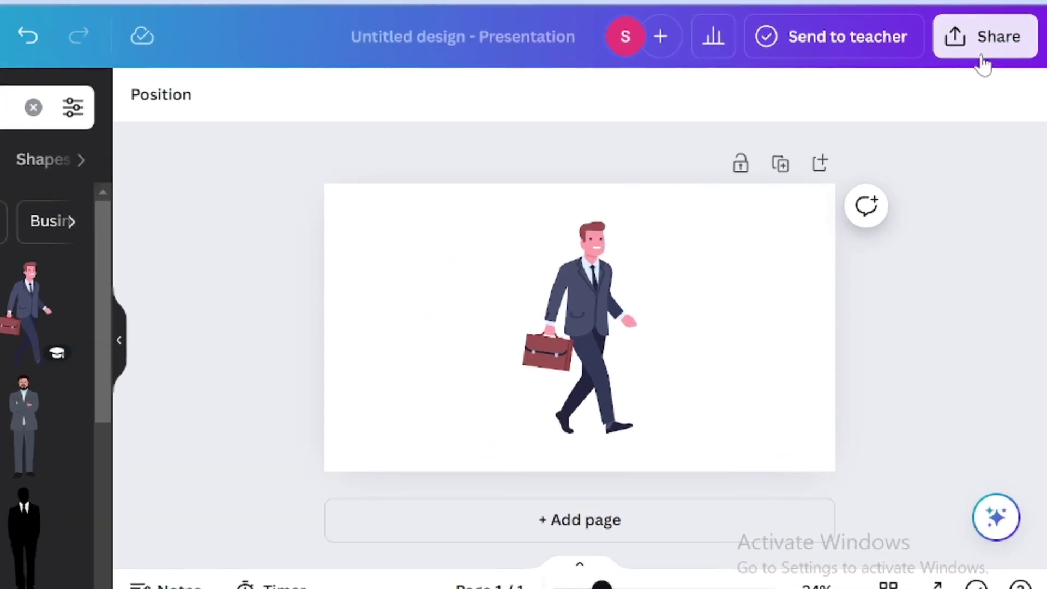
# Step: Download the businessman page as a 1920 × 1080 PNG with transparent background
pyautogui.click(991, 130)
pyautogui.scroll(-3, 910, 332)
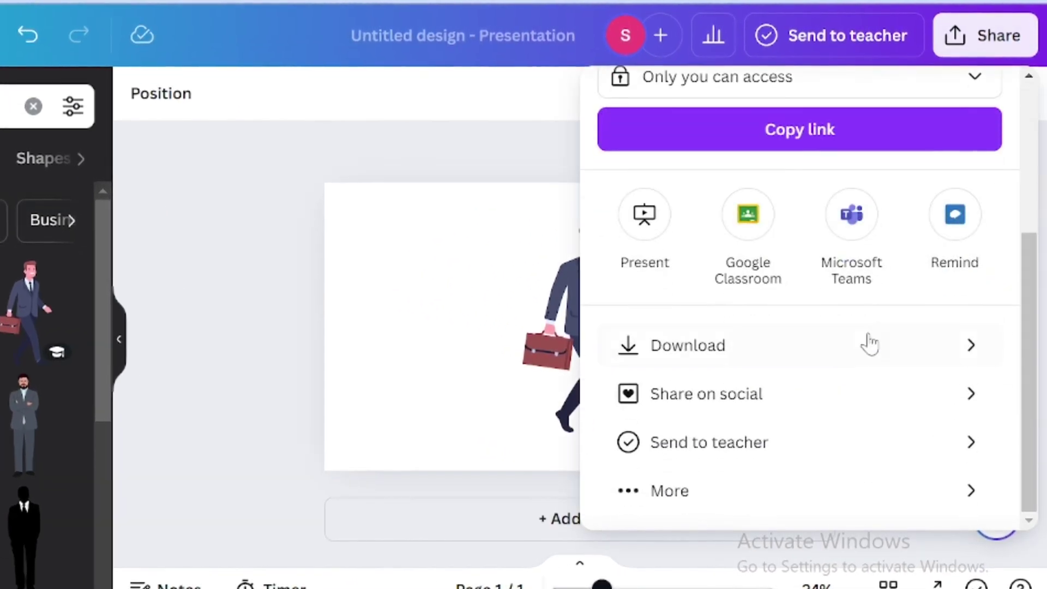
pyautogui.click(812, 349)
pyautogui.click(823, 182)
pyautogui.click(720, 572)
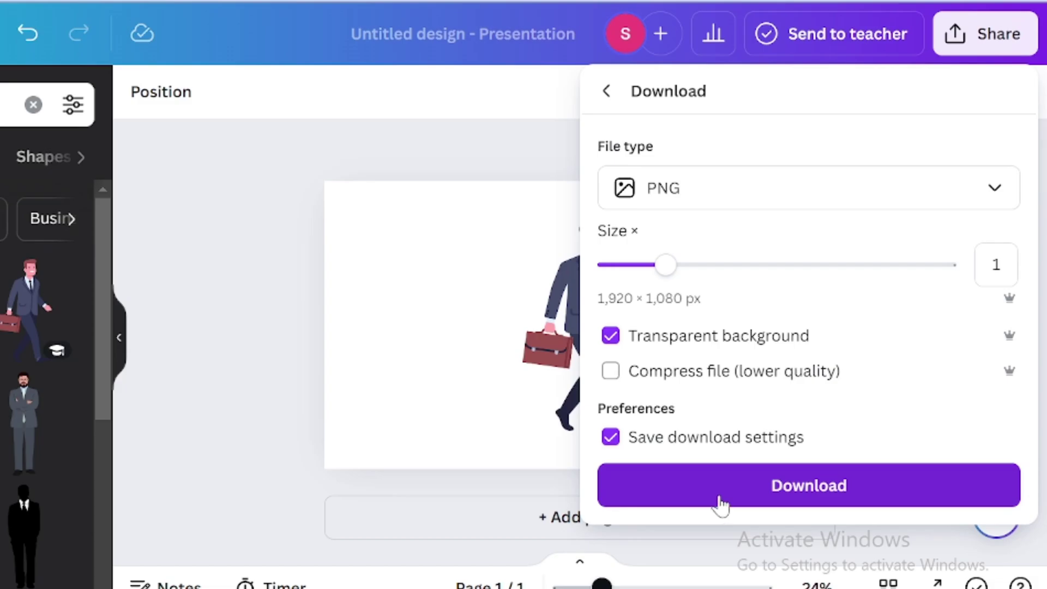
pyautogui.click(718, 497)
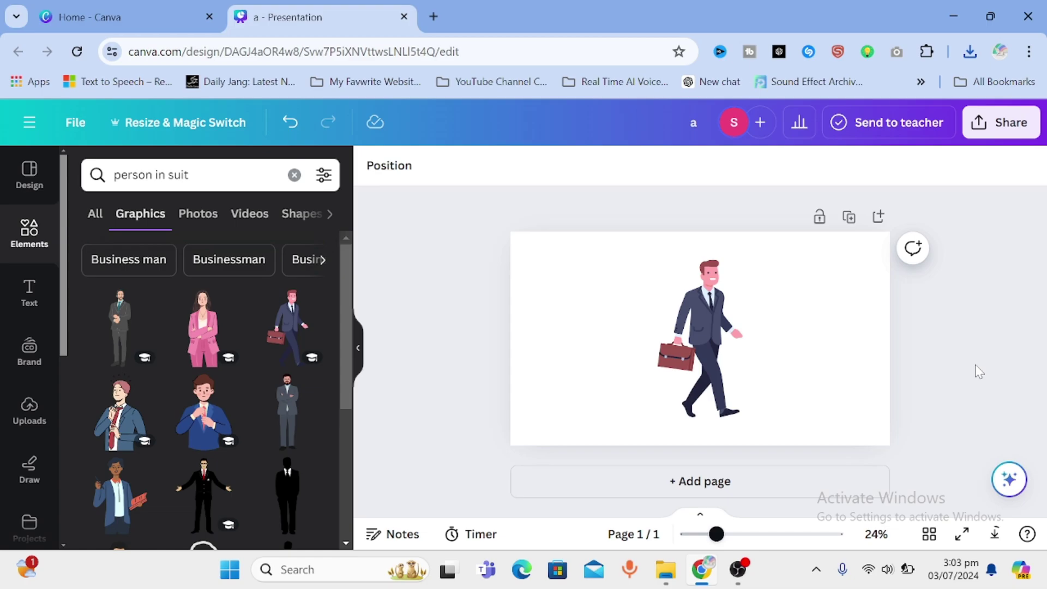
# Step: Replace the search with 'car' and place the blue car graphic on the page
pyautogui.tripleClick(163, 175)
pyautogui.write('car')
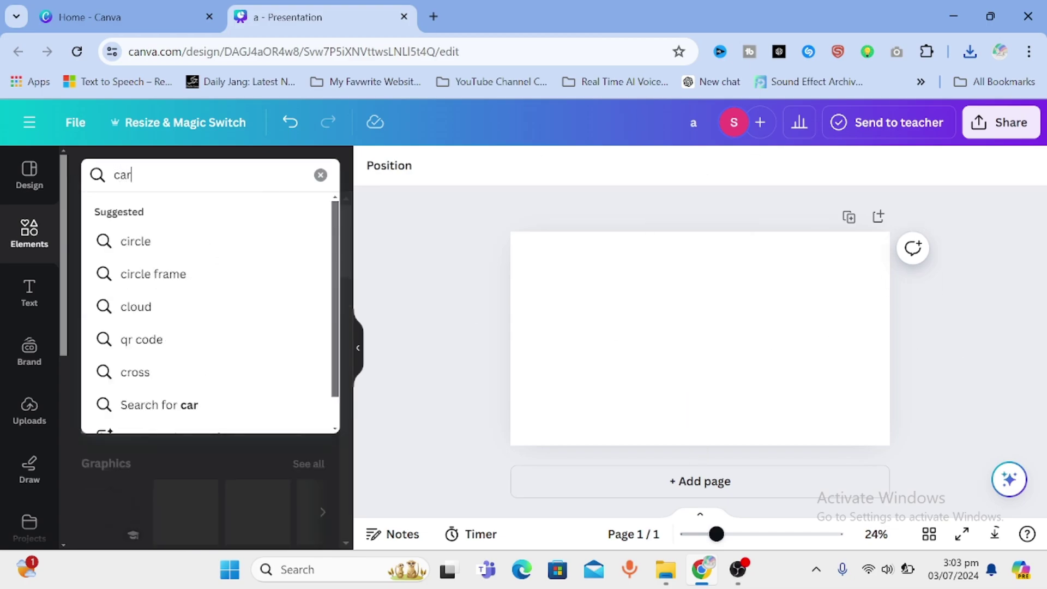
pyautogui.press('Return')
pyautogui.scroll(-2, 202, 346)
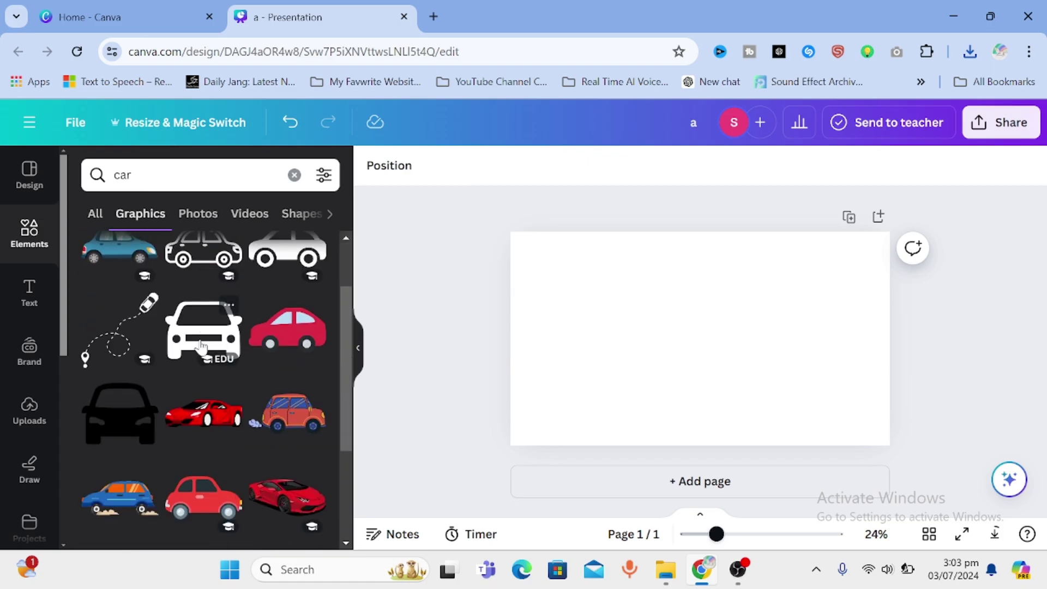
pyautogui.click(107, 502)
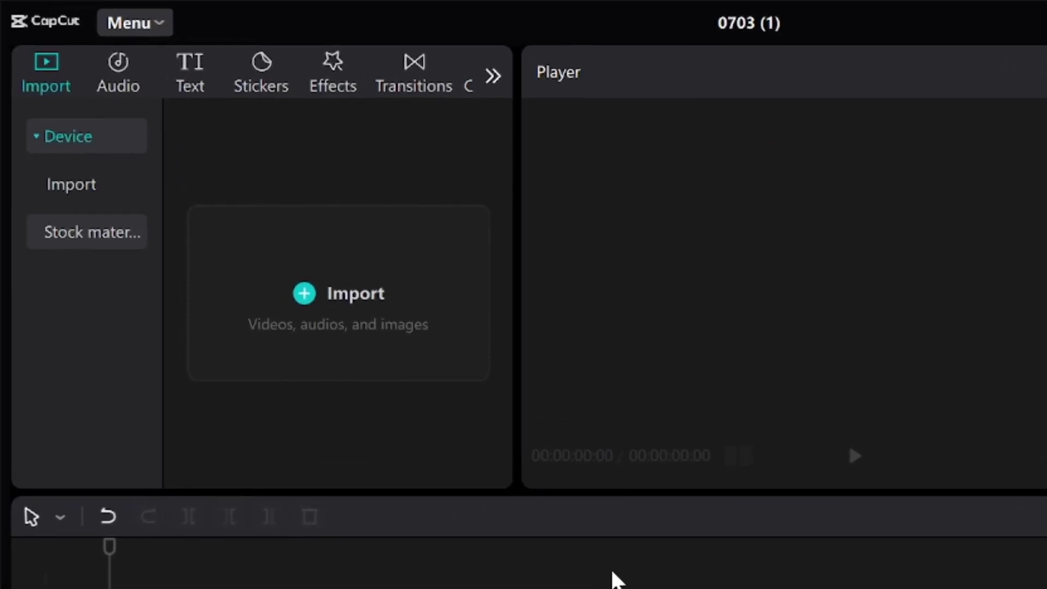
# Step: Import the Background video, car image and Person image into the project
pyautogui.click(329, 298)
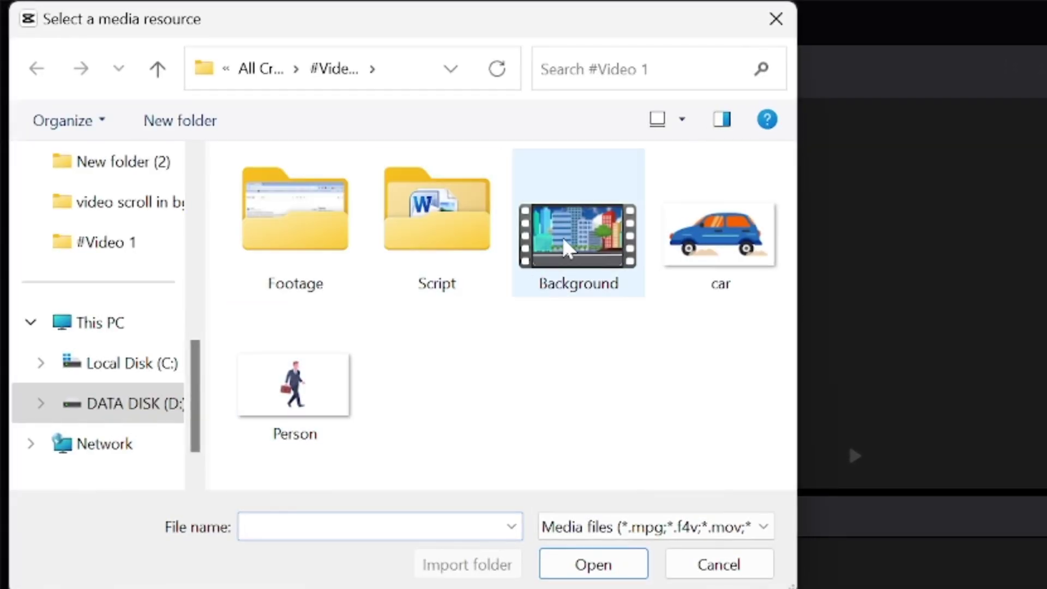
pyautogui.click(578, 234)
pyautogui.keyDown('ctrl'); pyautogui.click(719, 235); pyautogui.keyUp('ctrl')
pyautogui.keyDown('ctrl'); pyautogui.click(295, 382); pyautogui.keyUp('ctrl')
pyautogui.click(565, 554)
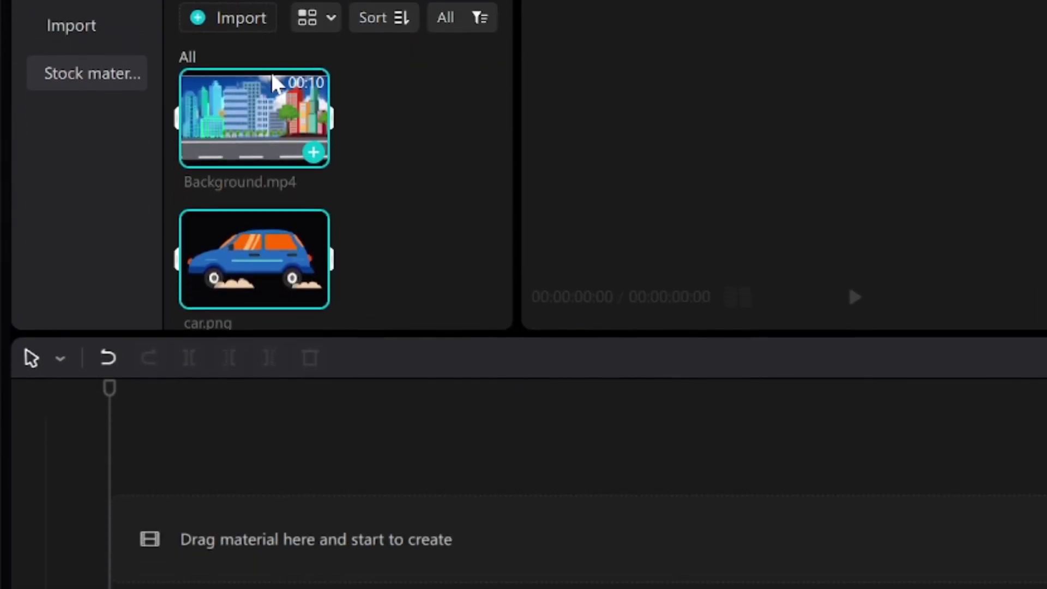
# Step: Place the Background video on the timeline, with Person and car on tracks above
pyautogui.click(275, 85)
pyautogui.moveTo(275, 84); pyautogui.dragTo(257, 531)
pyautogui.scroll(-2, 254, 245)
pyautogui.moveTo(255, 235); pyautogui.dragTo(233, 469)
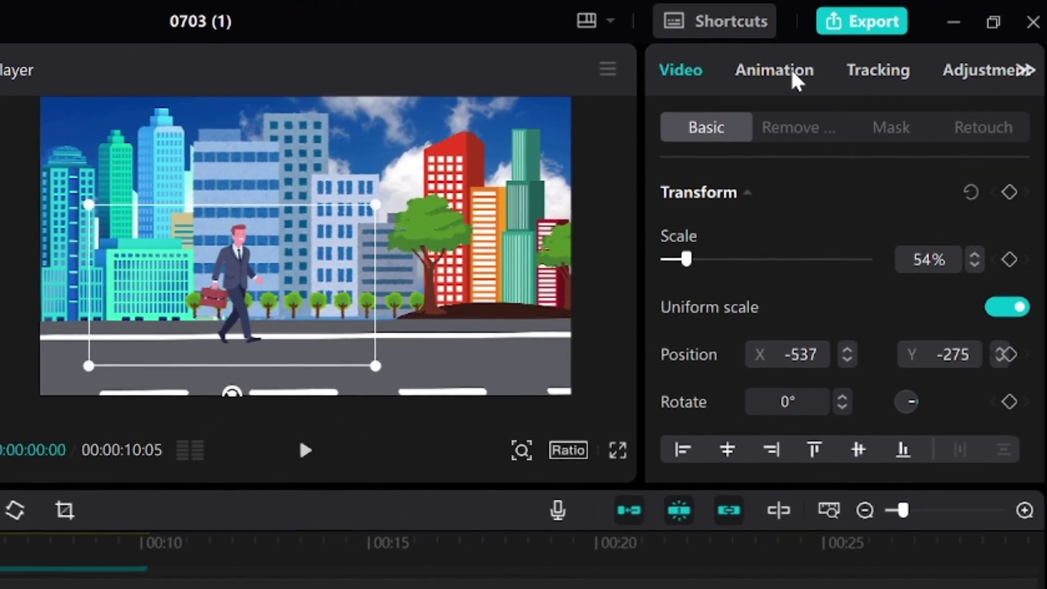
# Step: Apply the Fade In entrance animation to the Person.png clip
pyautogui.click(793, 77)
pyautogui.click(778, 242)
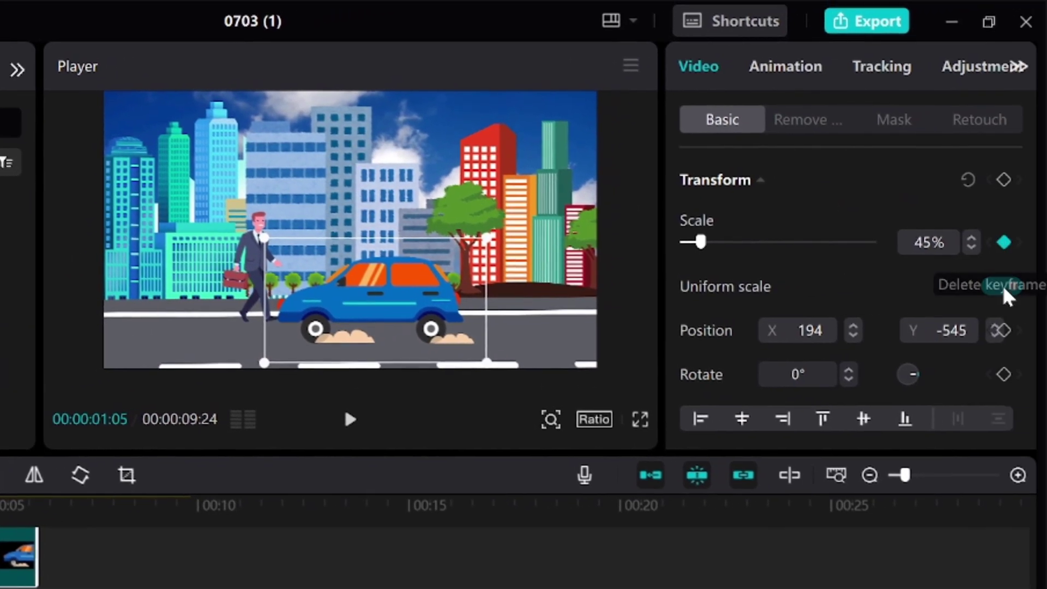
# Step: Keyframe the car's scale, drive it right, then back left beside the businessman later
pyautogui.click(1027, 327)
pyautogui.moveTo(402, 321); pyautogui.dragTo(645, 317)
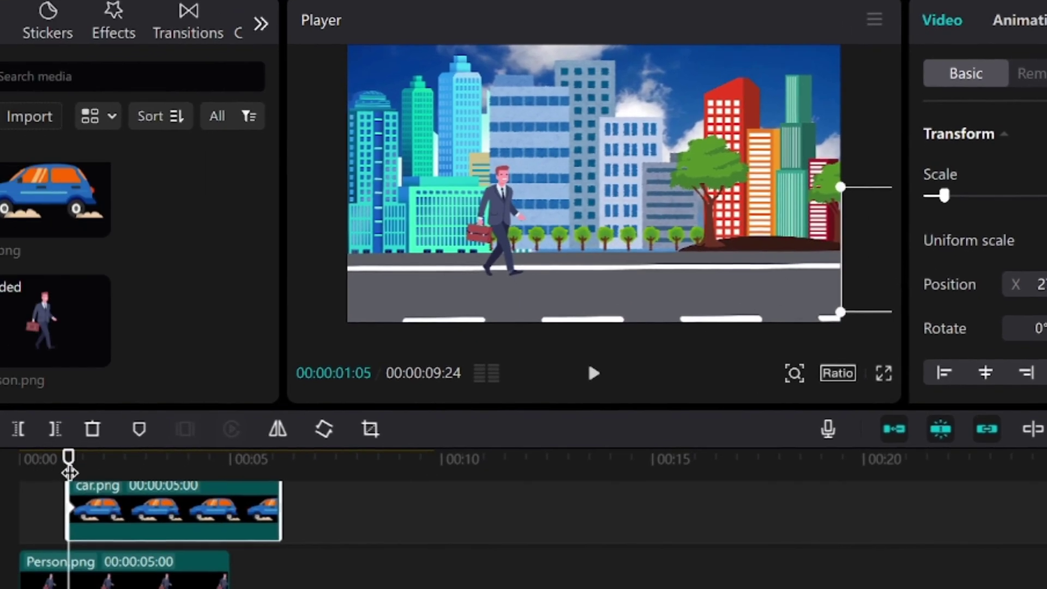
pyautogui.click(136, 458)
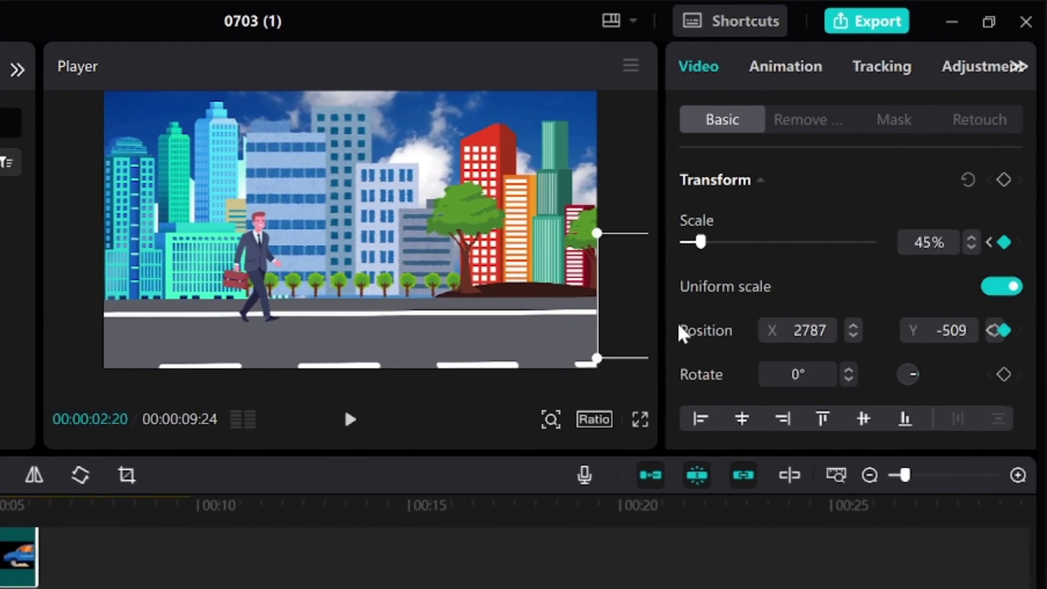
pyautogui.moveTo(624, 330); pyautogui.dragTo(297, 332)
pyautogui.scroll(1, 163, 518)
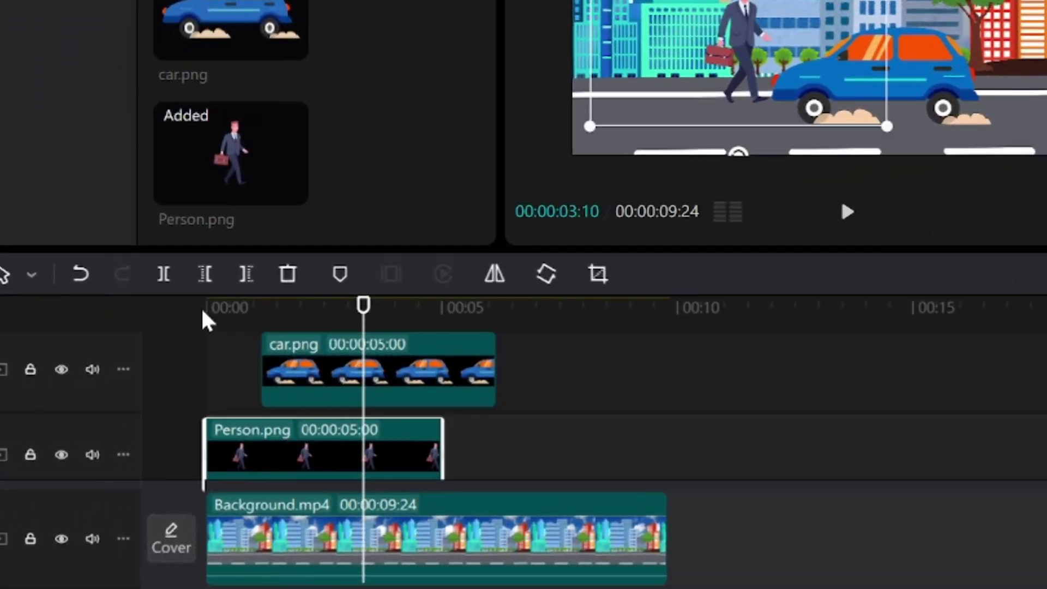
# Step: Trim the businessman clip at the playhead and give it a 0.3s Fade Out
pyautogui.click(163, 274)
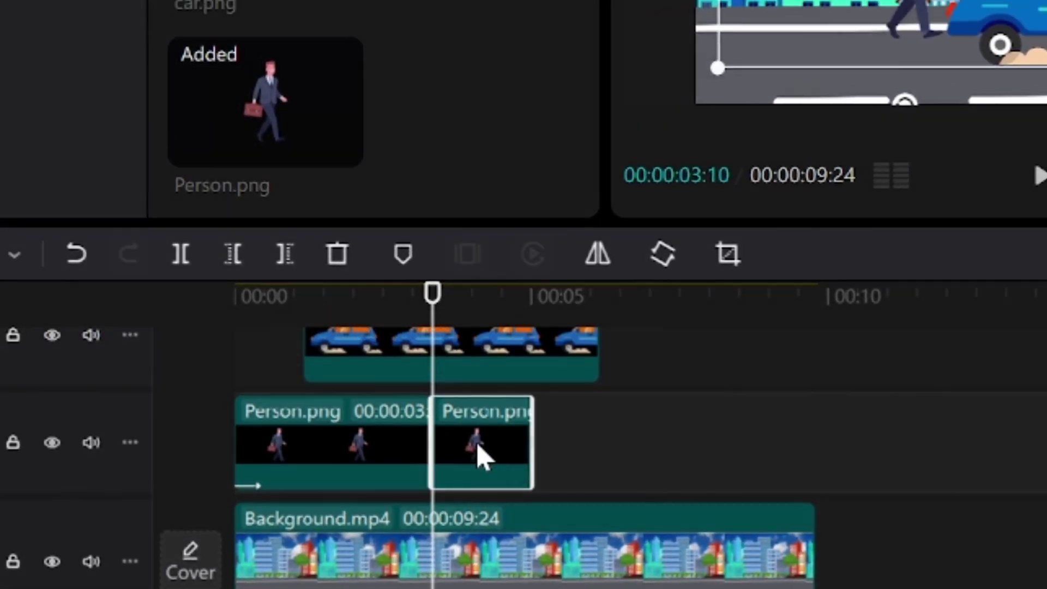
pyautogui.rightClick(482, 458)
pyautogui.click(673, 0)
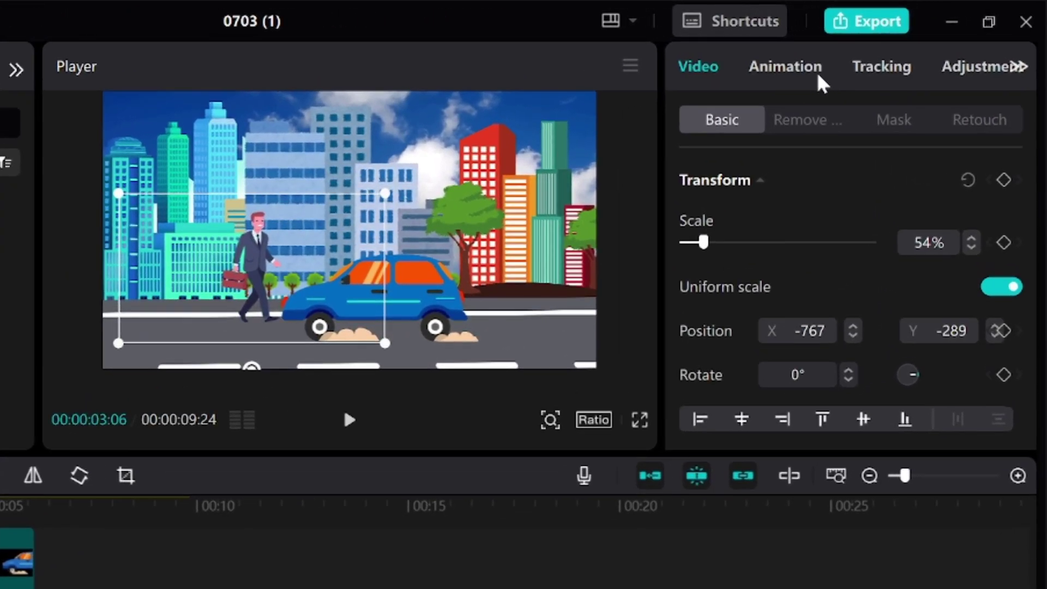
pyautogui.click(785, 66)
pyautogui.click(834, 119)
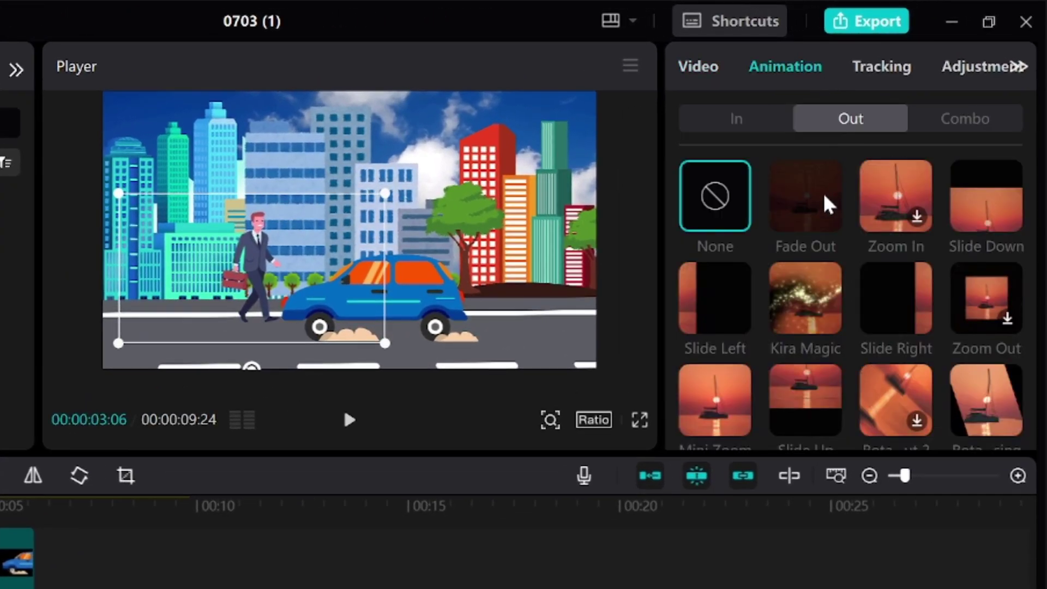
pyautogui.click(806, 197)
pyautogui.moveTo(921, 435); pyautogui.dragTo(927, 443)
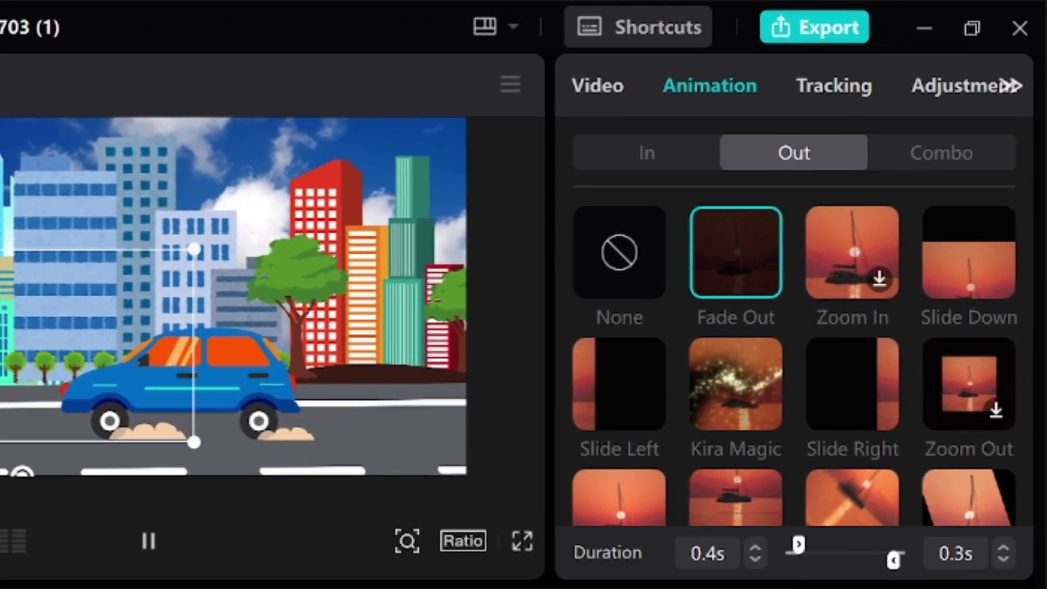
# Step: At about 00:05:06, move the car off the frame's left edge
pyautogui.click(0, 545)
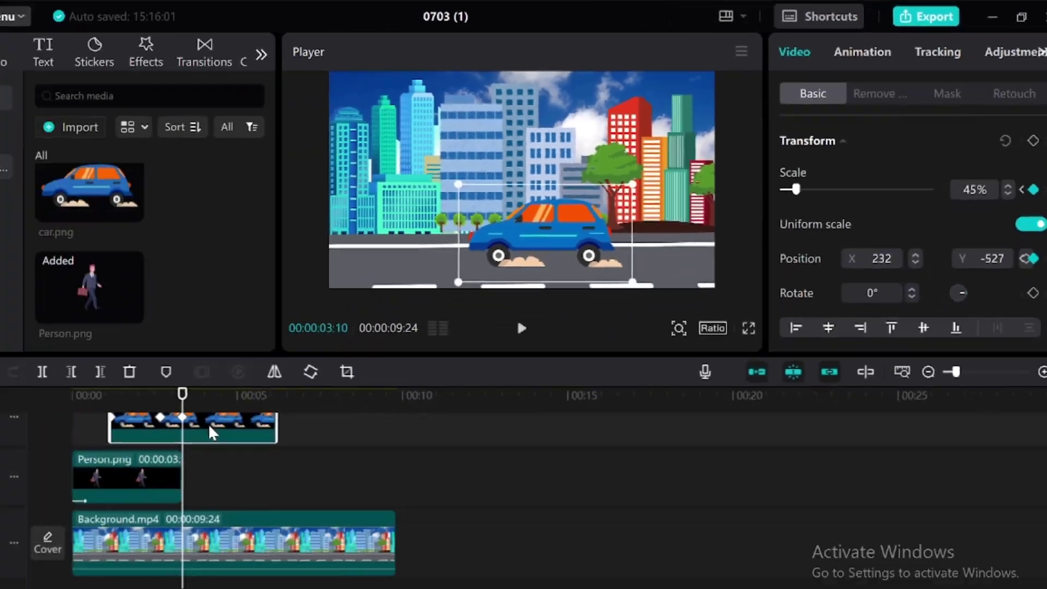
pyautogui.moveTo(184, 392); pyautogui.dragTo(252, 410)
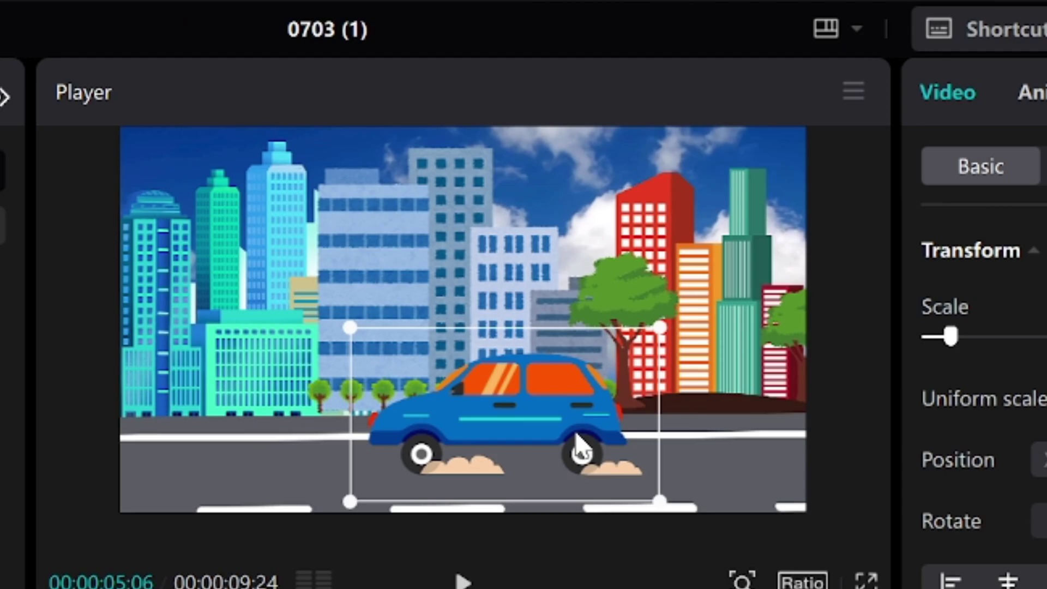
pyautogui.moveTo(580, 447); pyautogui.dragTo(114, 439)
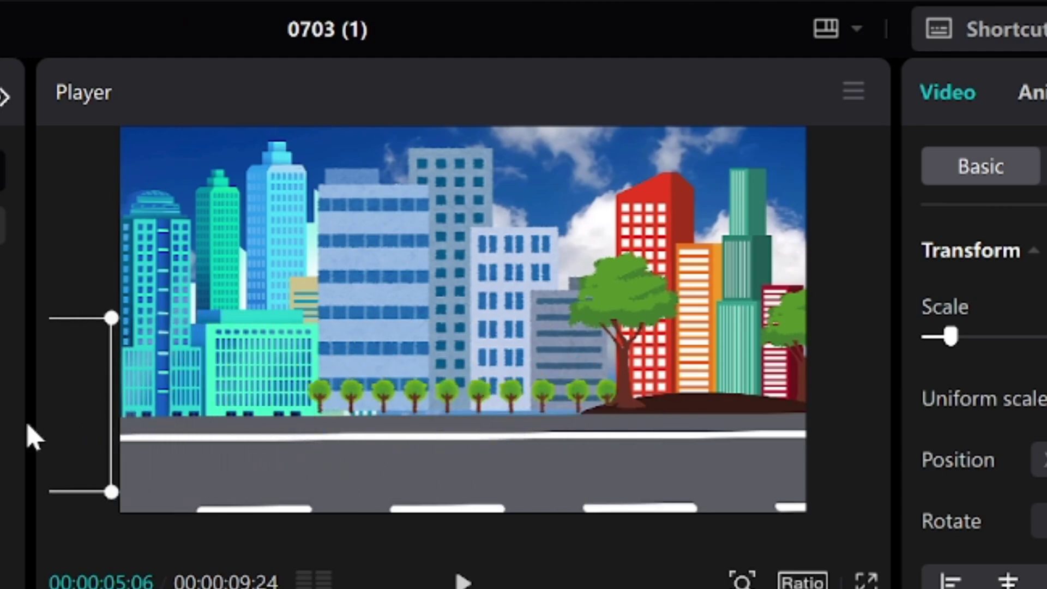